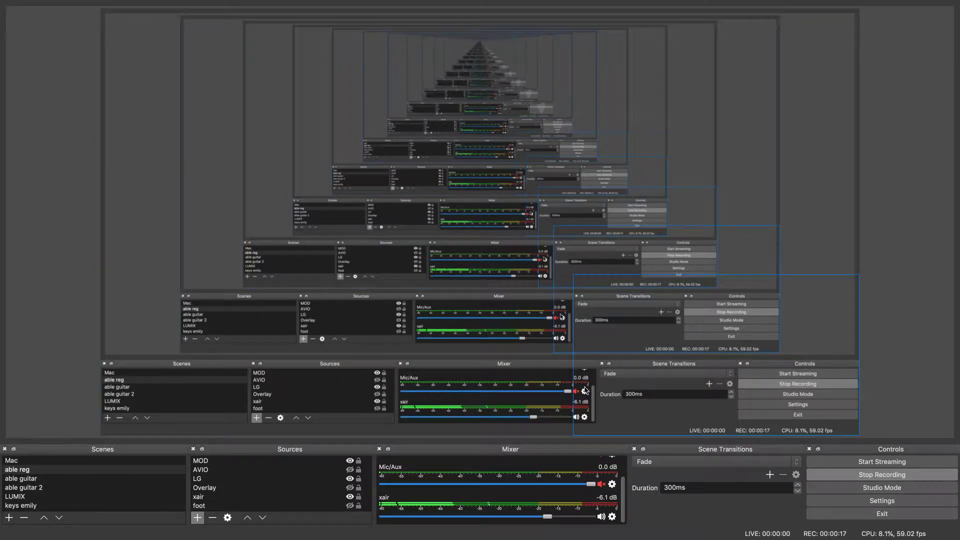
scroll(623, 476, up, 2)
scroll(624, 493, down, 2)
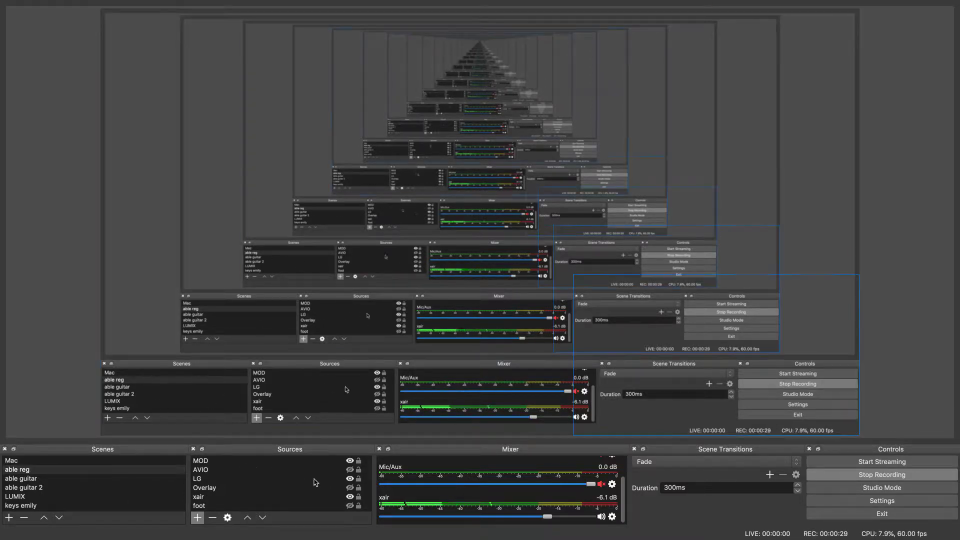
- Create a new scene named Keyboard 1
click(9, 520)
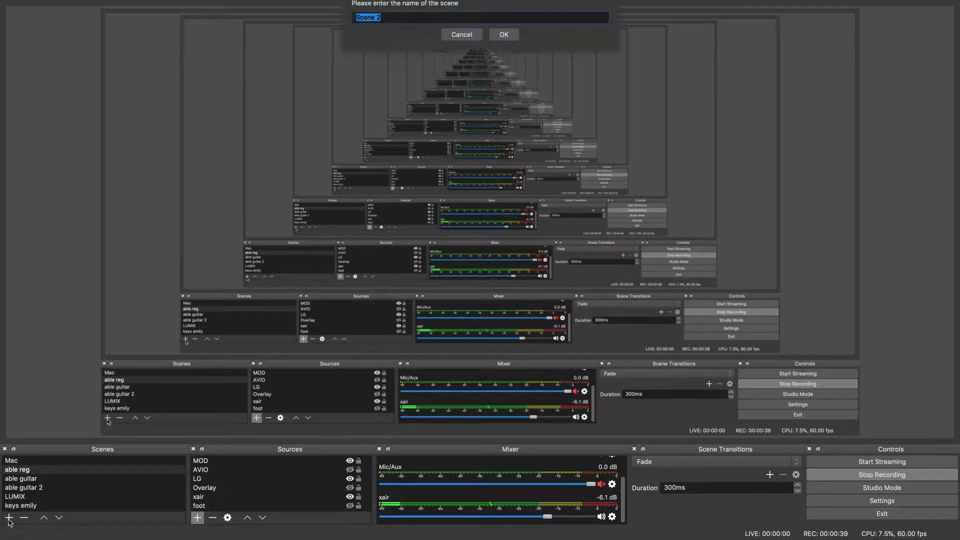
text(Keyboard 1)
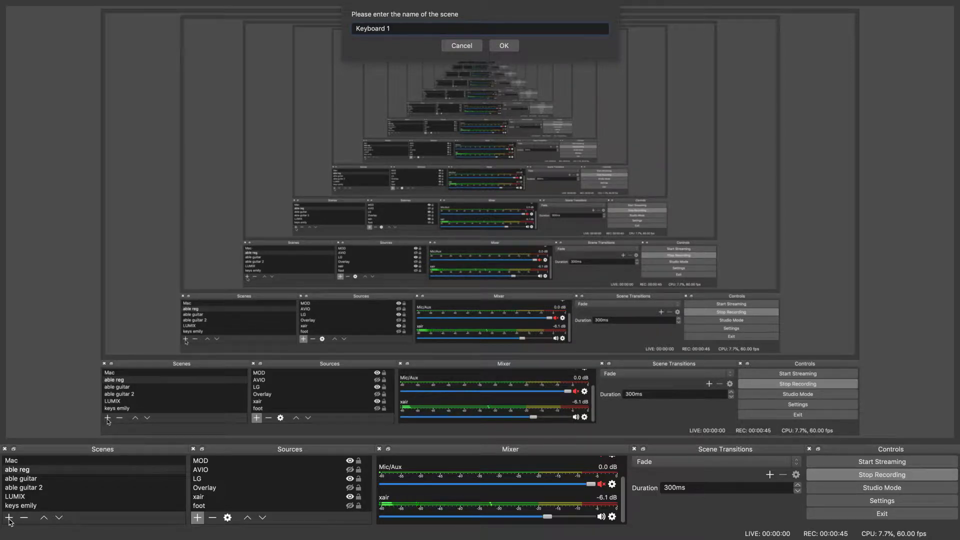
click(498, 47)
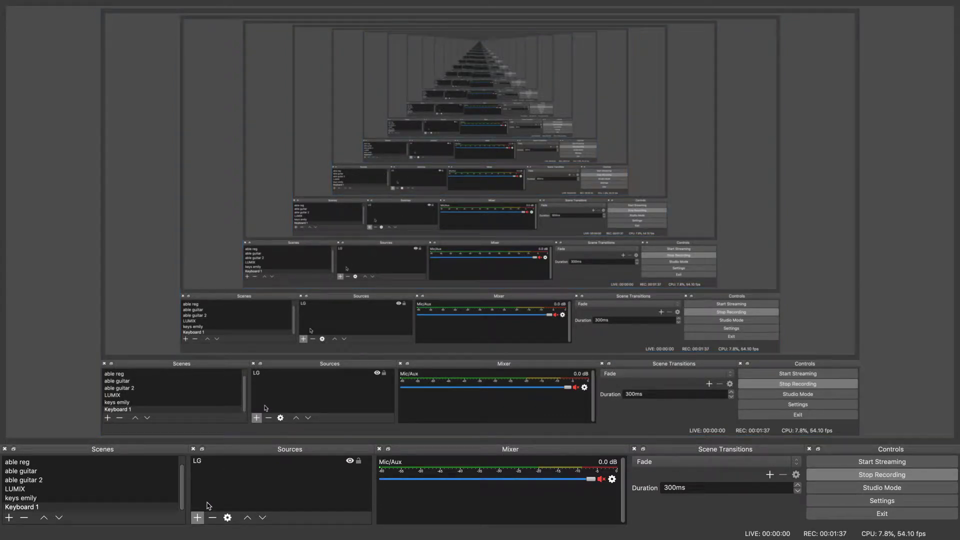
- Add a new Video Capture Device source named Lumix to the Keyboard 1 scene
click(199, 518)
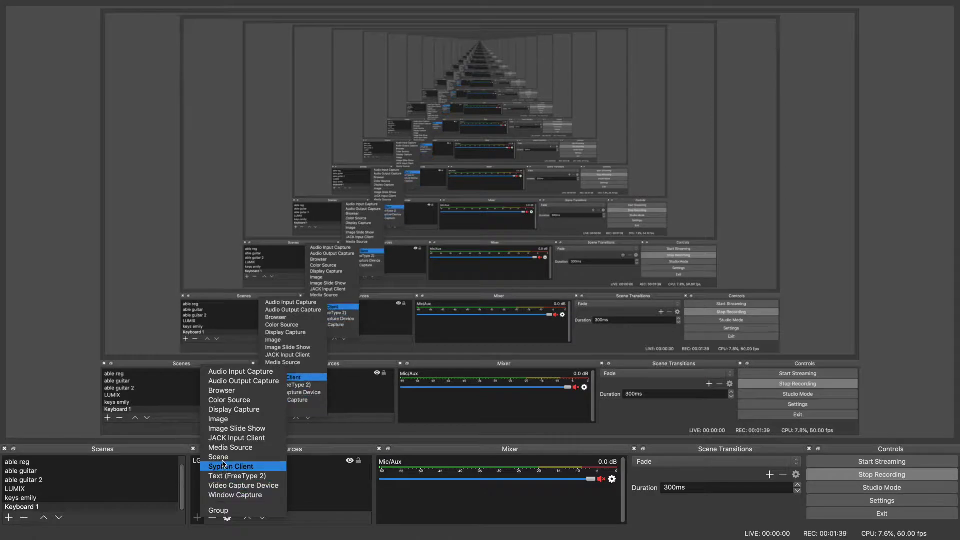
click(265, 488)
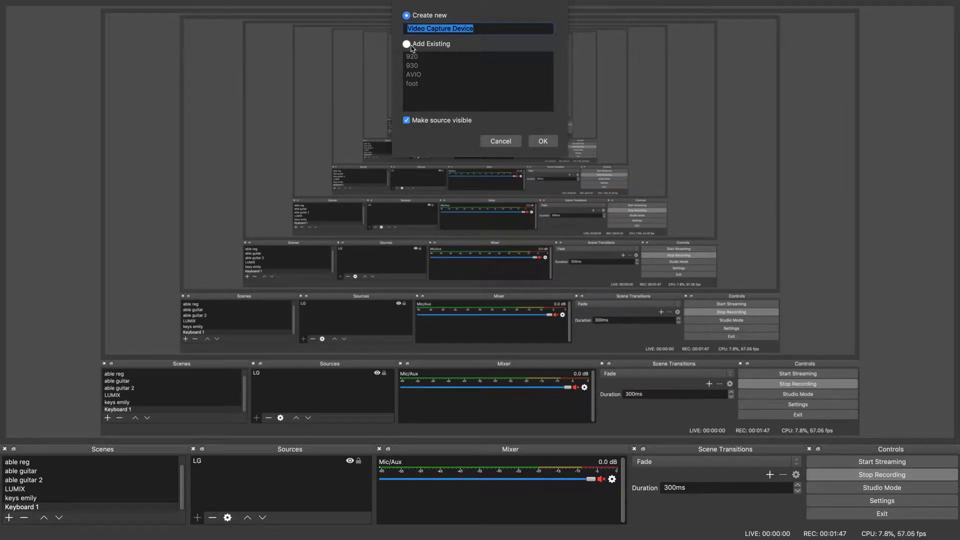
text(Lumix)
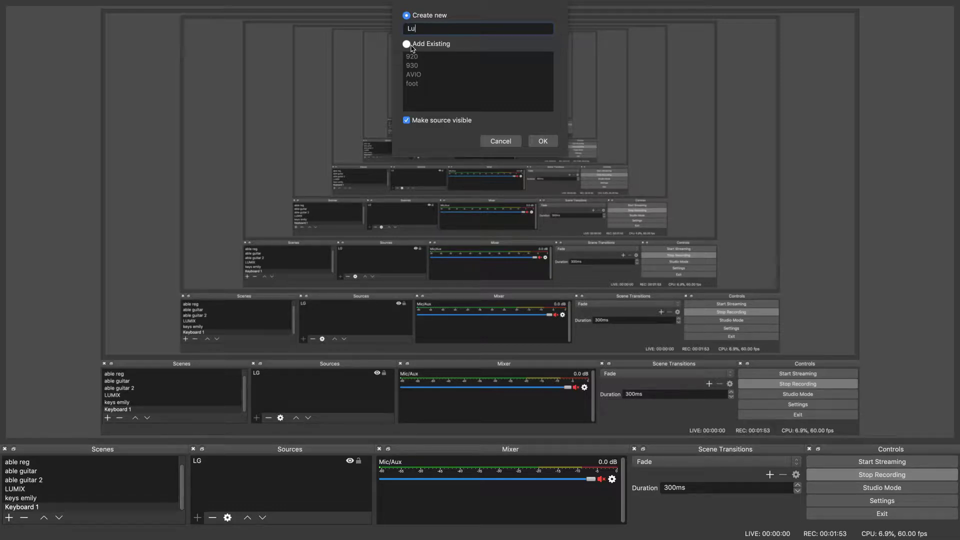
click(542, 142)
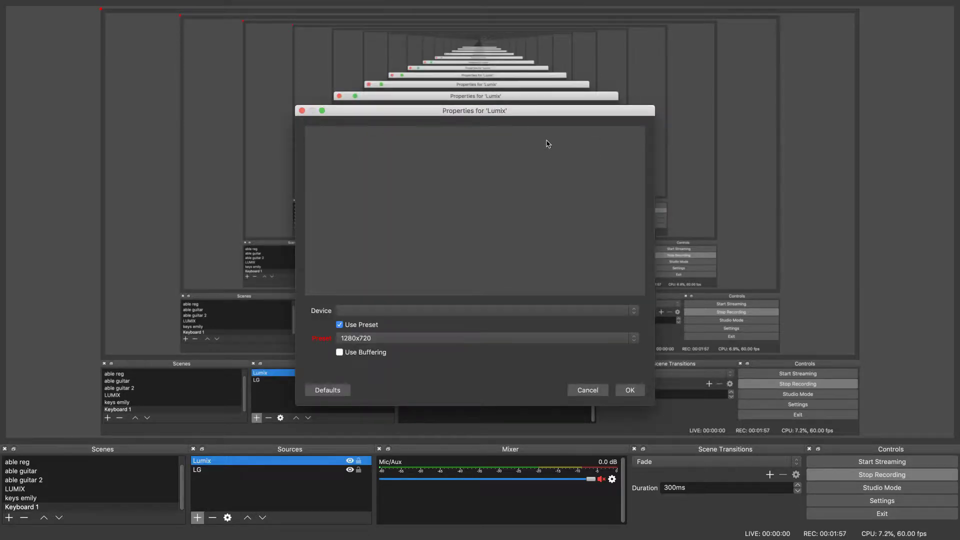
- Configure Lumix for AV.io HDMI Video without a preset, at 1920x1080 and 30 FPS, and shrink it into the canvas's lower-right corner
click(374, 313)
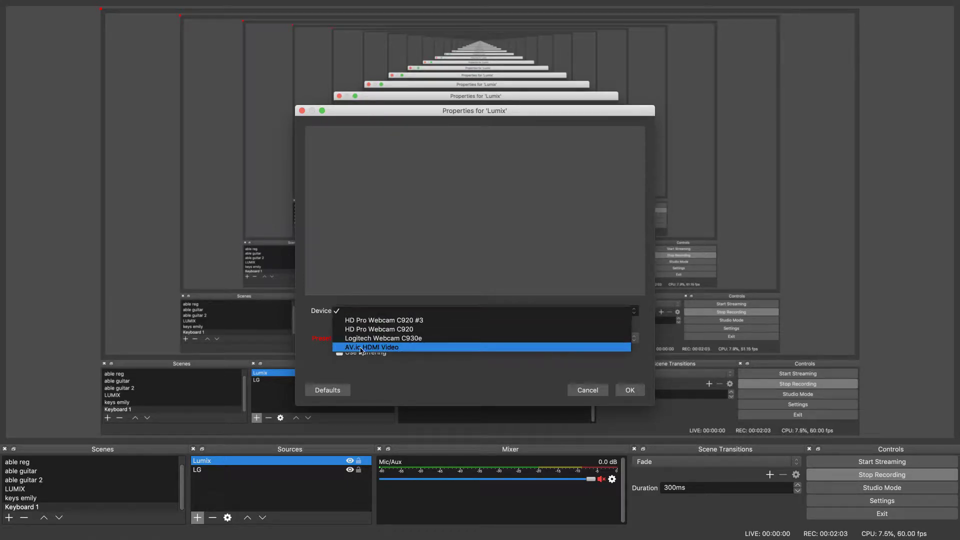
click(403, 347)
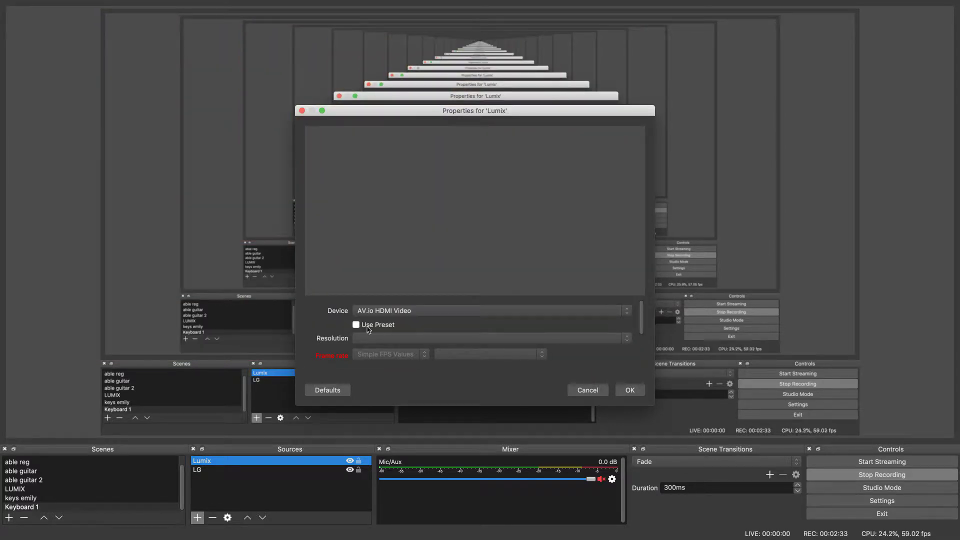
click(380, 343)
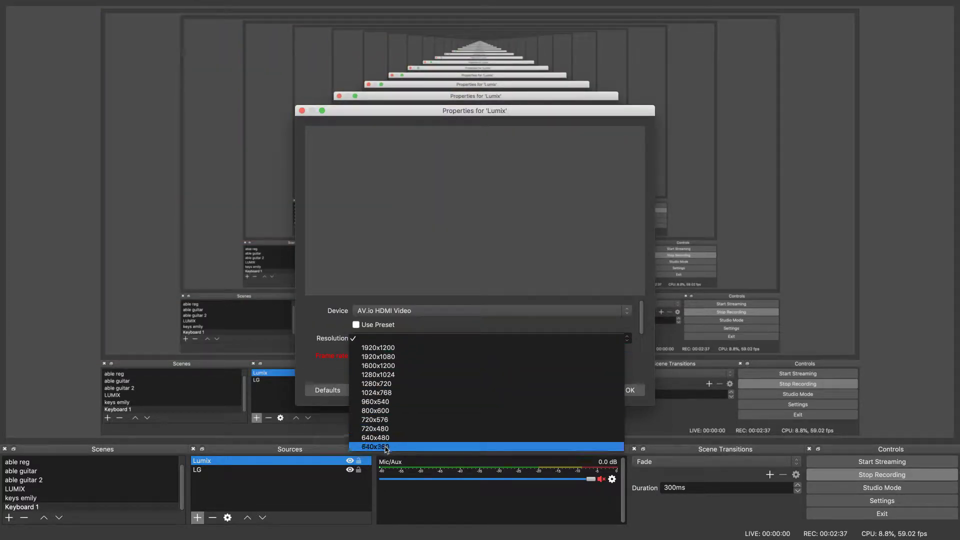
click(392, 356)
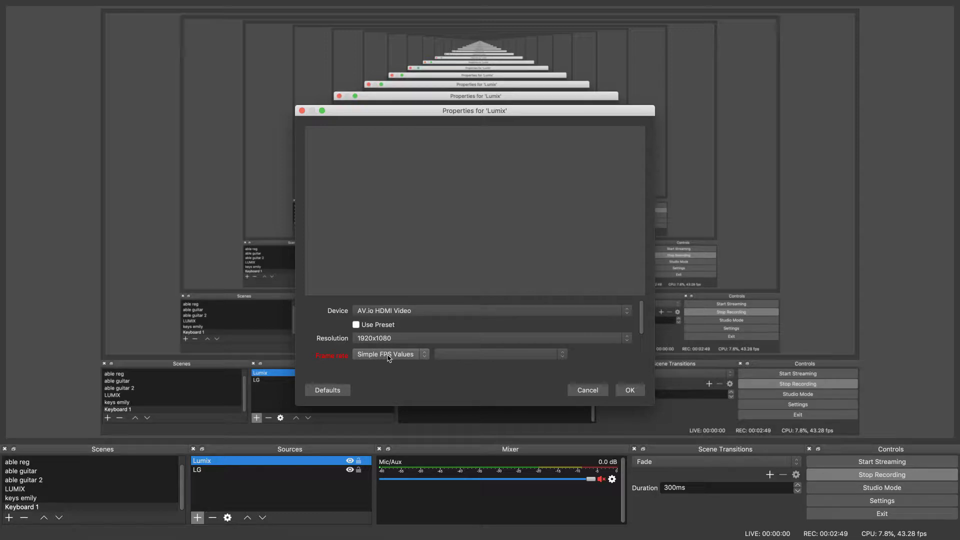
click(440, 355)
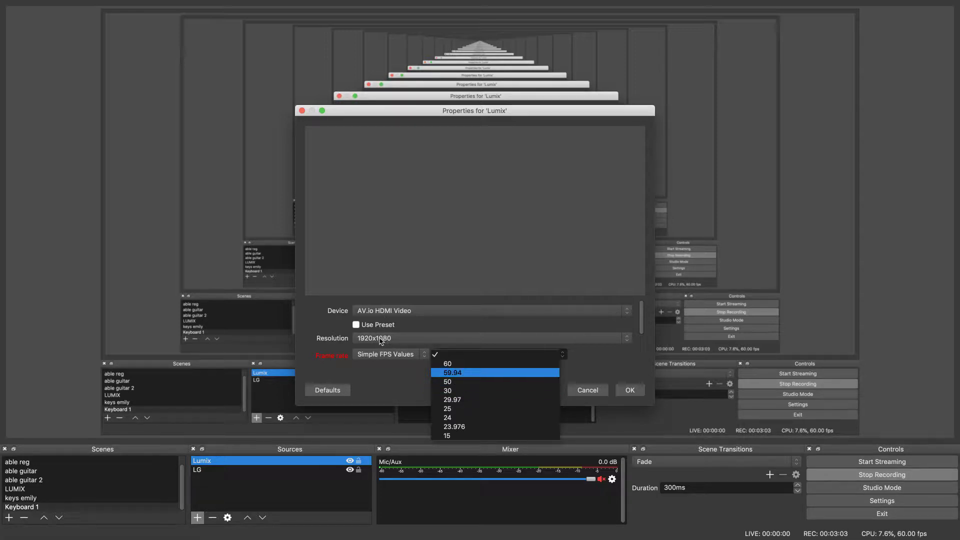
click(449, 390)
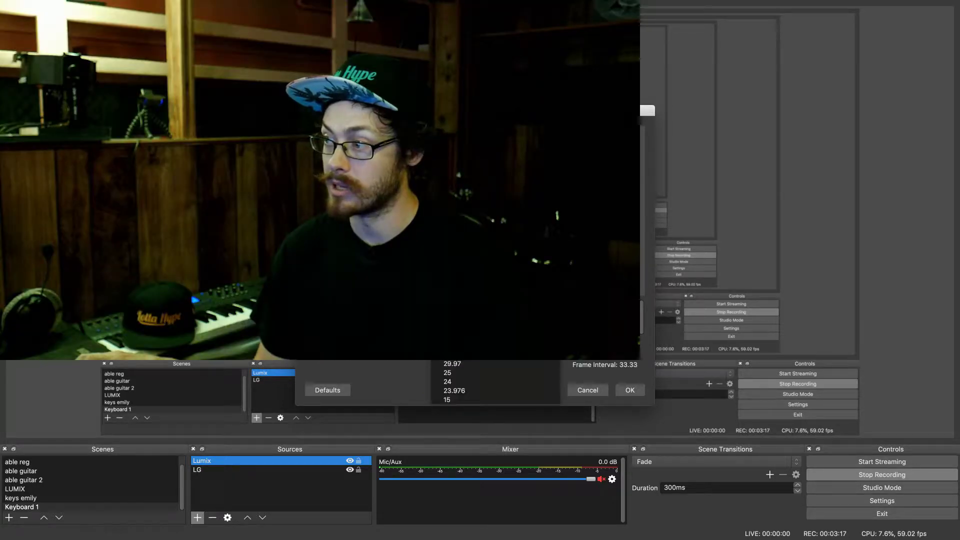
click(629, 390)
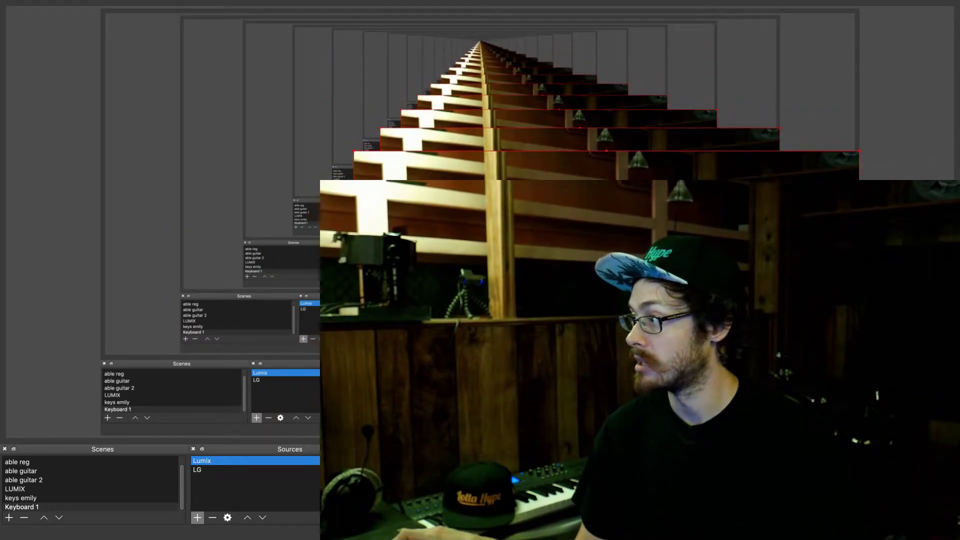
drag(353, 152, 677, 323)
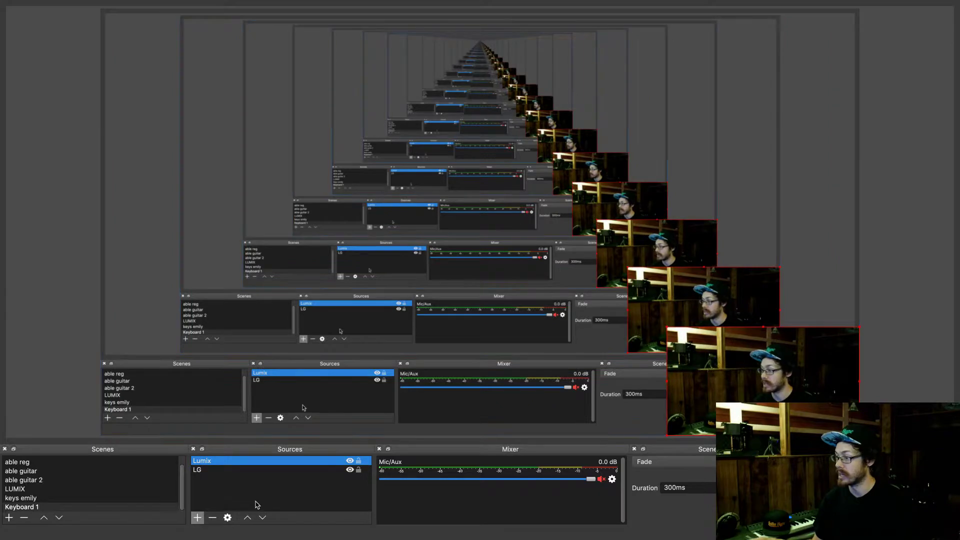
- Add a second new Video Capture Device source named Keyboard to the Keyboard 1 scene
click(198, 518)
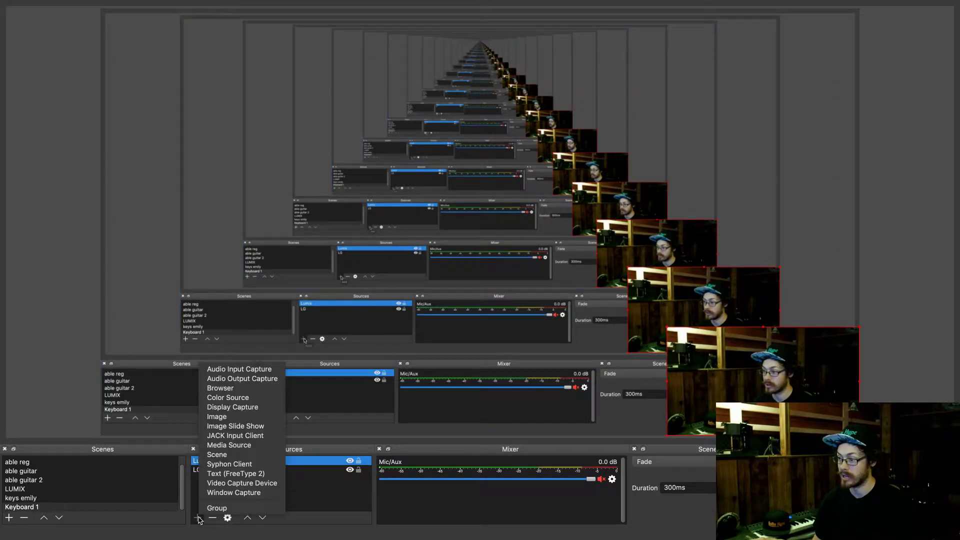
click(226, 483)
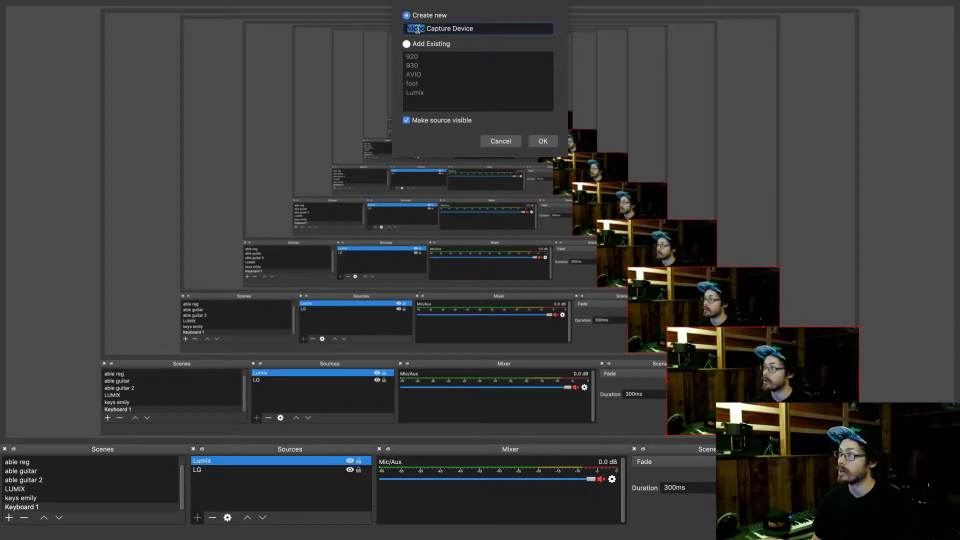
text(Keyboard)
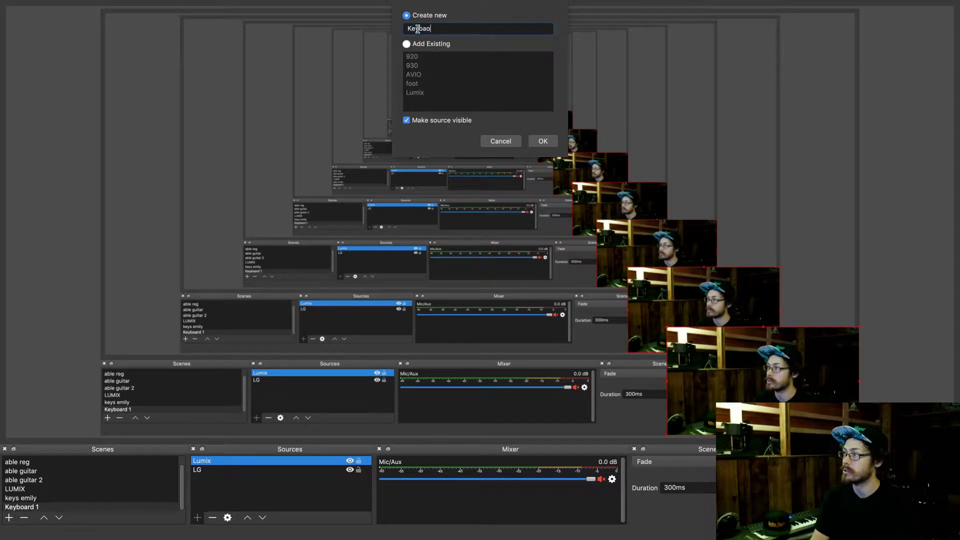
text(a)
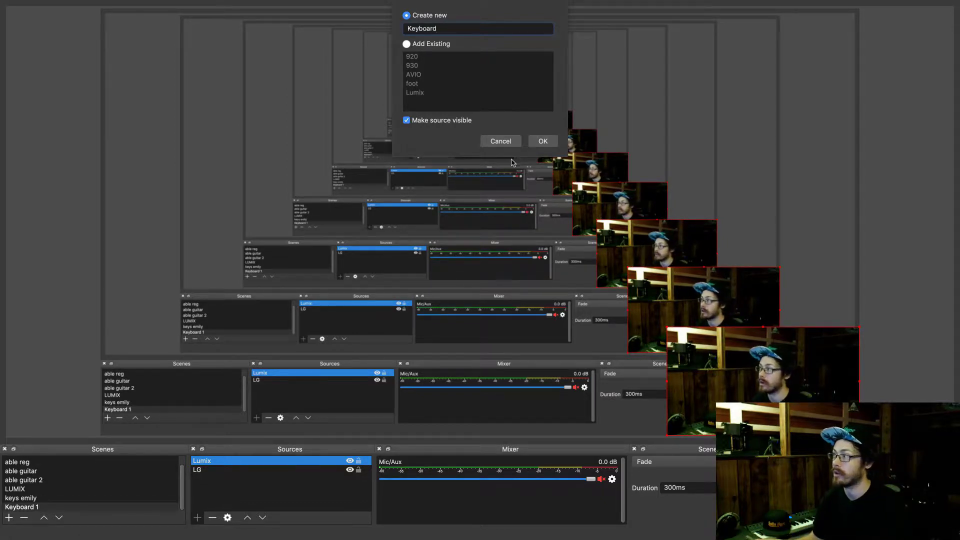
click(542, 141)
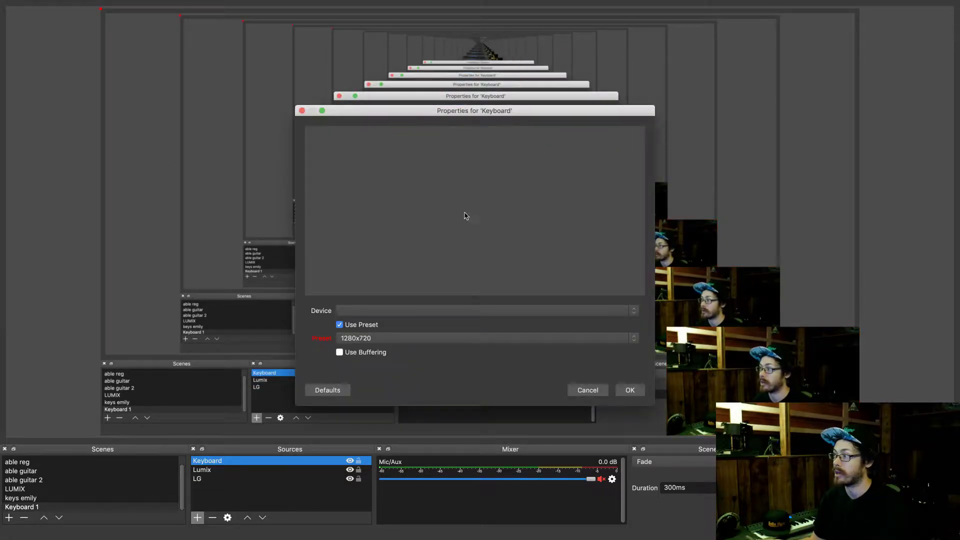
- Set the Keyboard source's device to HD Pro Webcam C920 #3 with the 960x540 preset and accept its properties
click(392, 311)
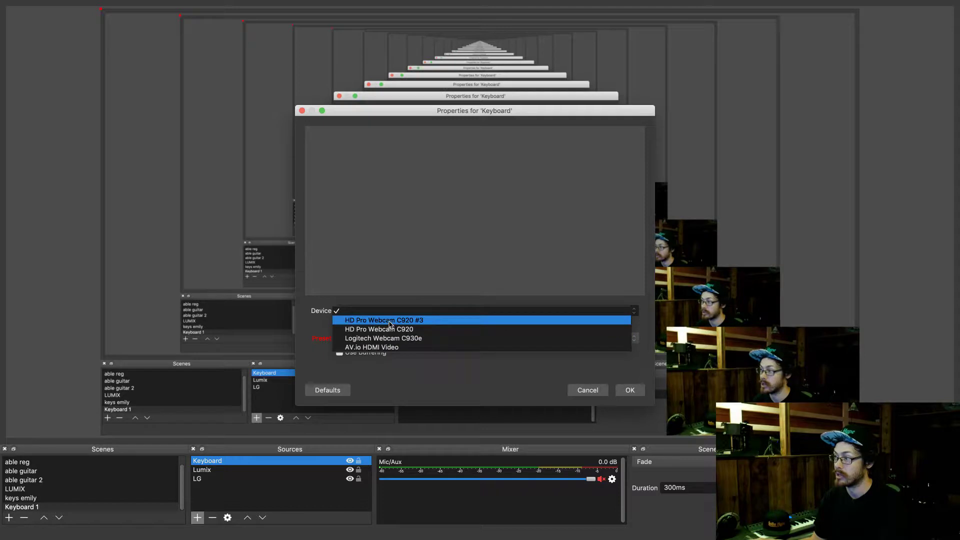
click(391, 329)
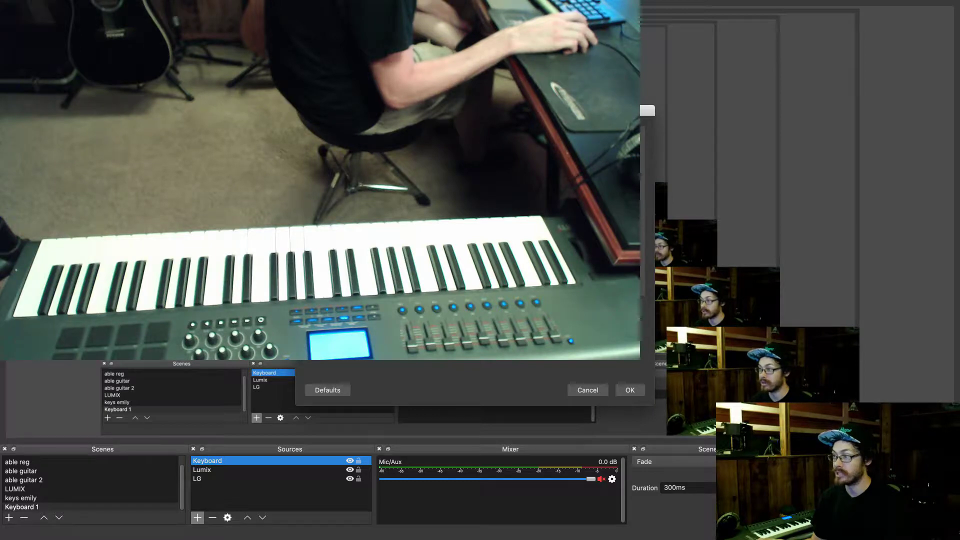
click(361, 366)
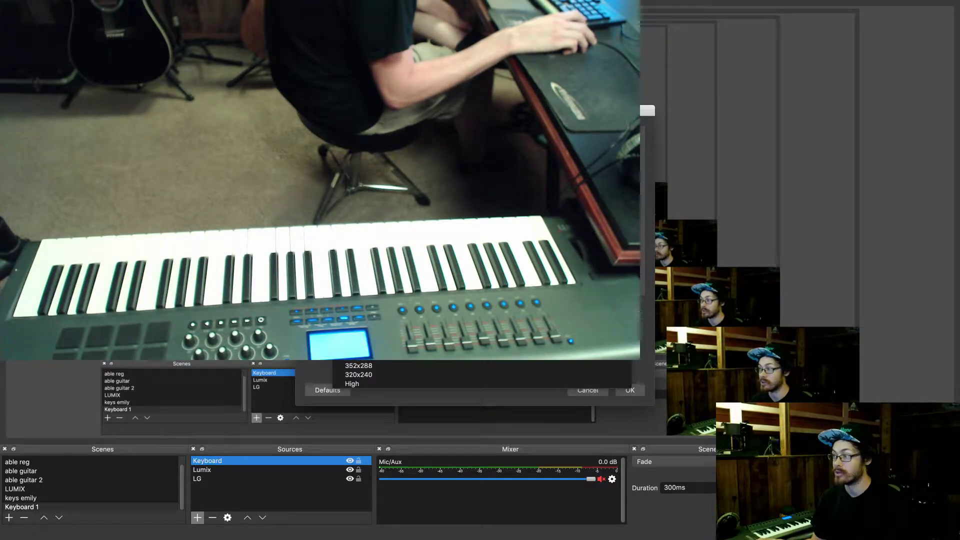
click(360, 366)
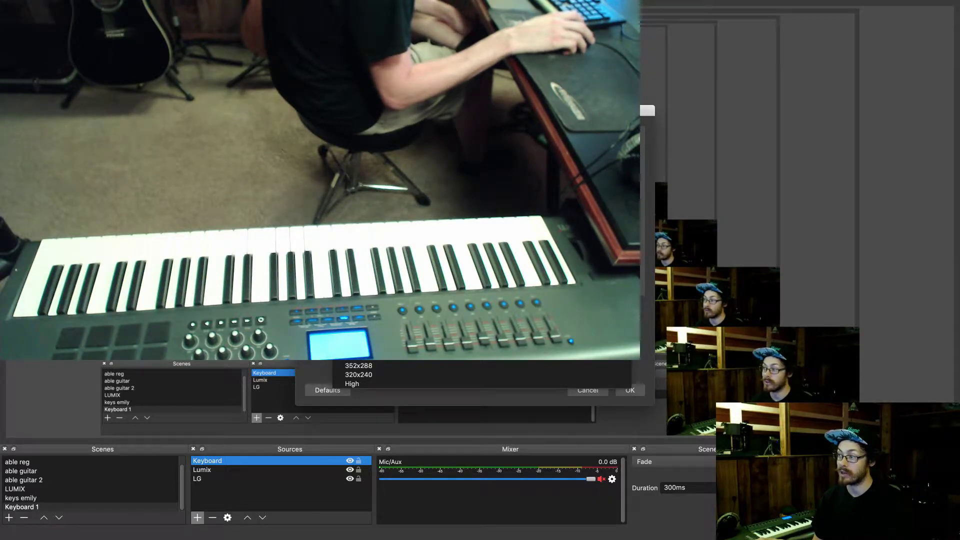
click(368, 347)
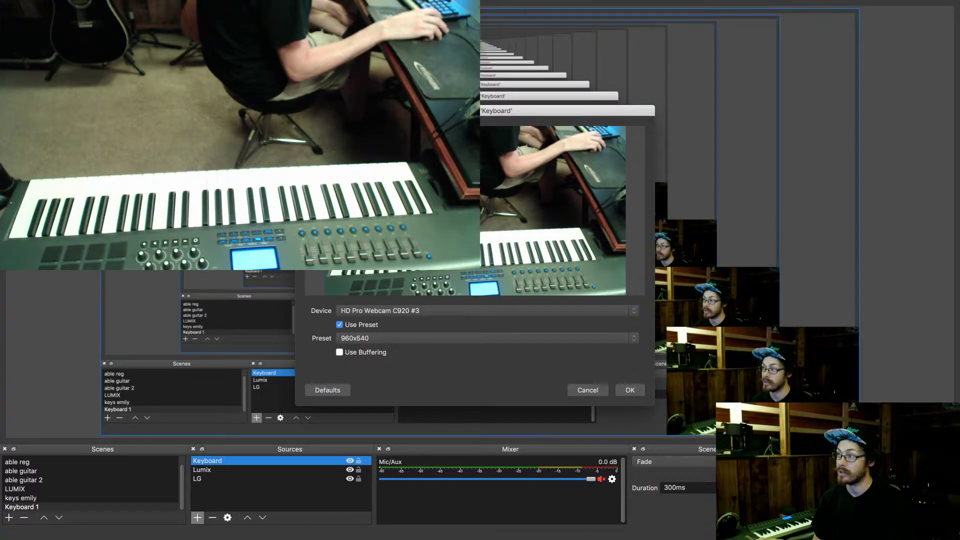
click(630, 390)
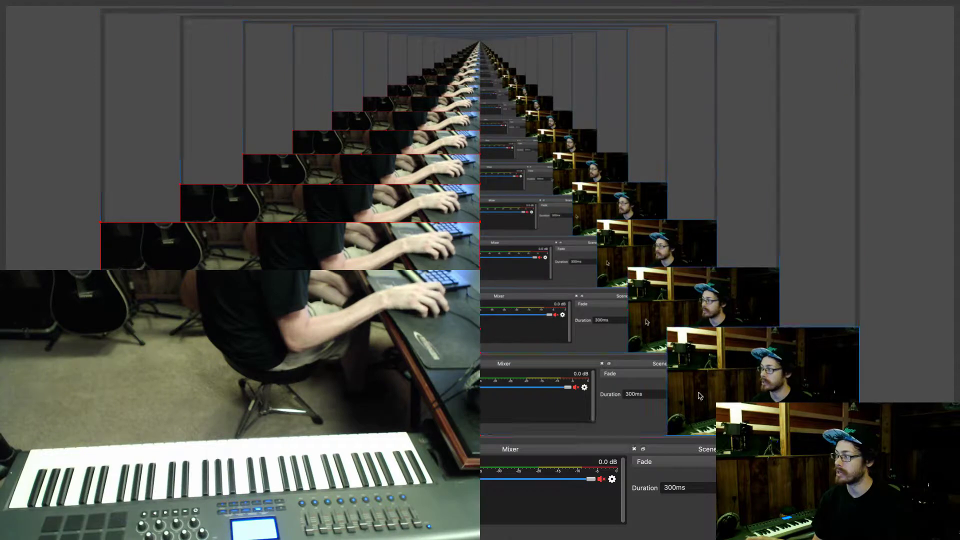
- Enlarge the Lumix camera on the canvas and scale it back to about a quarter of the canvas width in the upper-left corner
drag(666, 328, 0, 0)
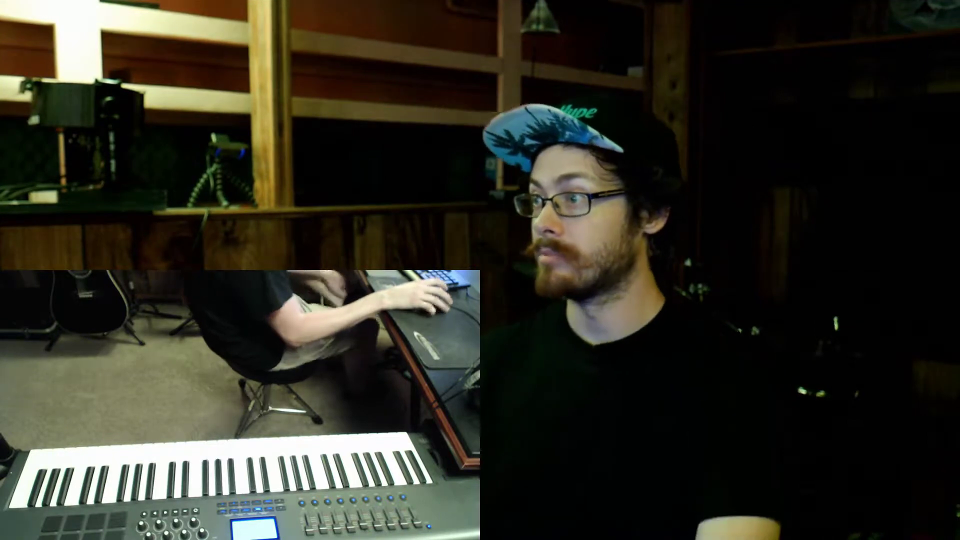
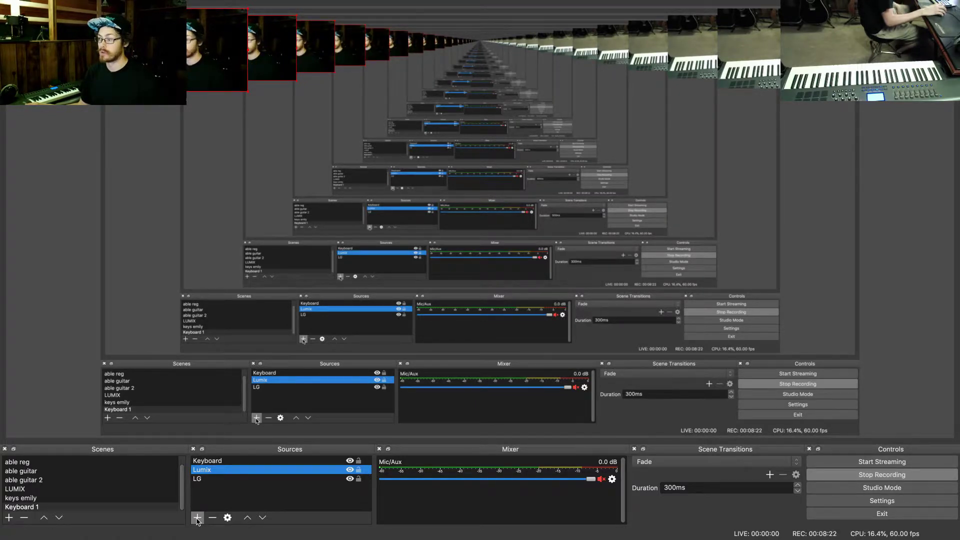
click(197, 518)
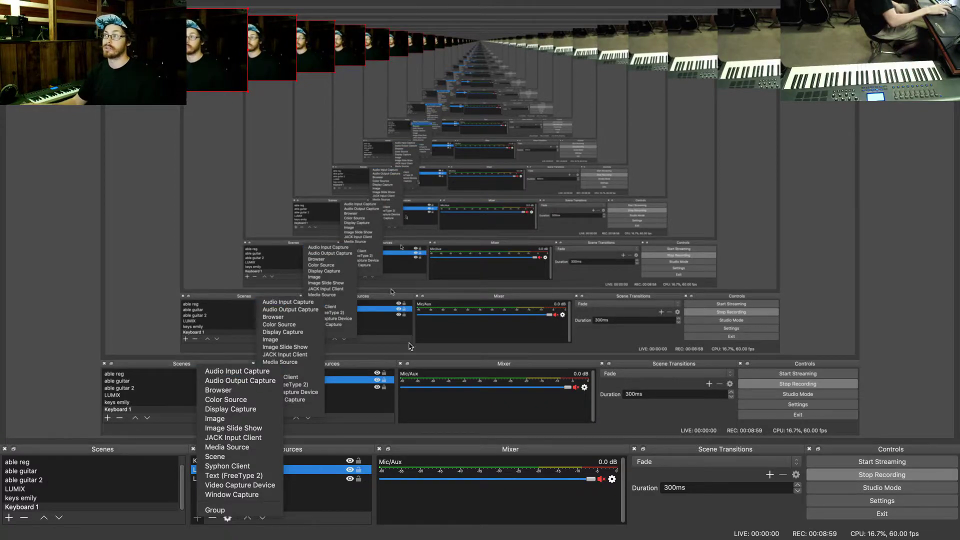
click(379, 186)
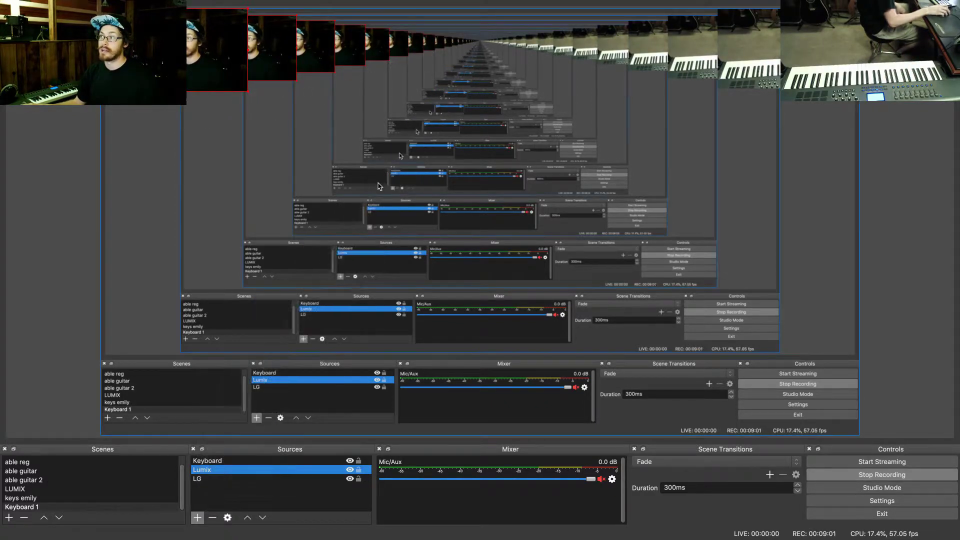
drag(249, 94, 533, 252)
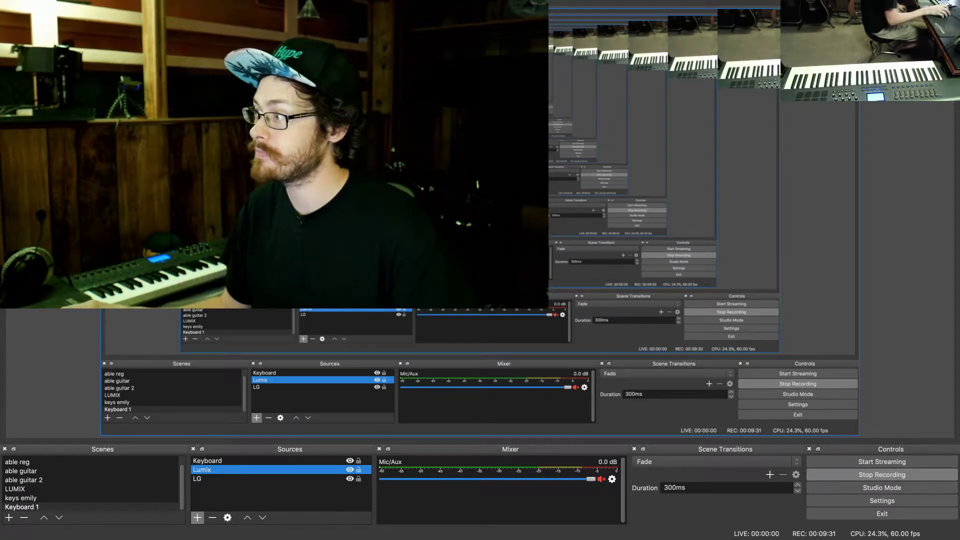
drag(533, 130, 270, 67)
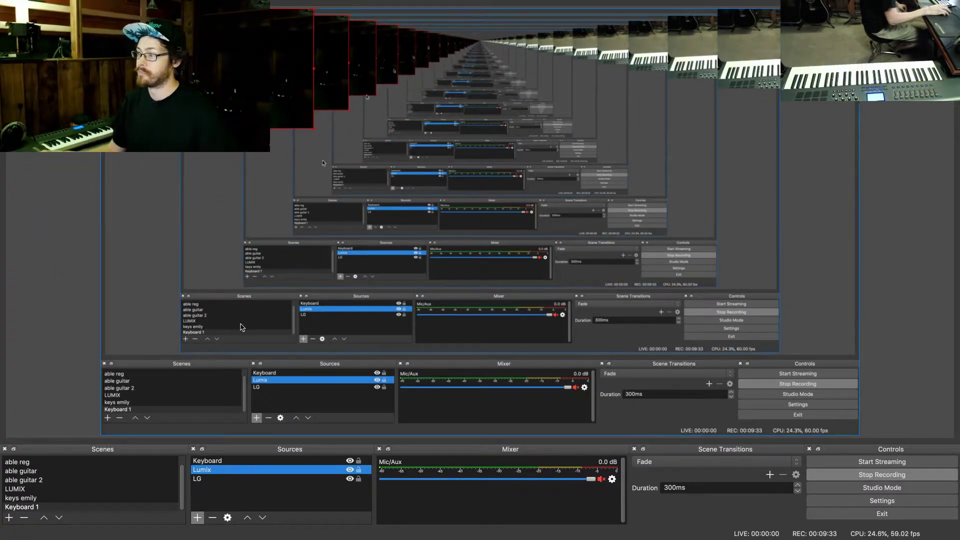
- Add a new Audio Input Capture source named XR18 to the Keyboard 1 scene
click(196, 520)
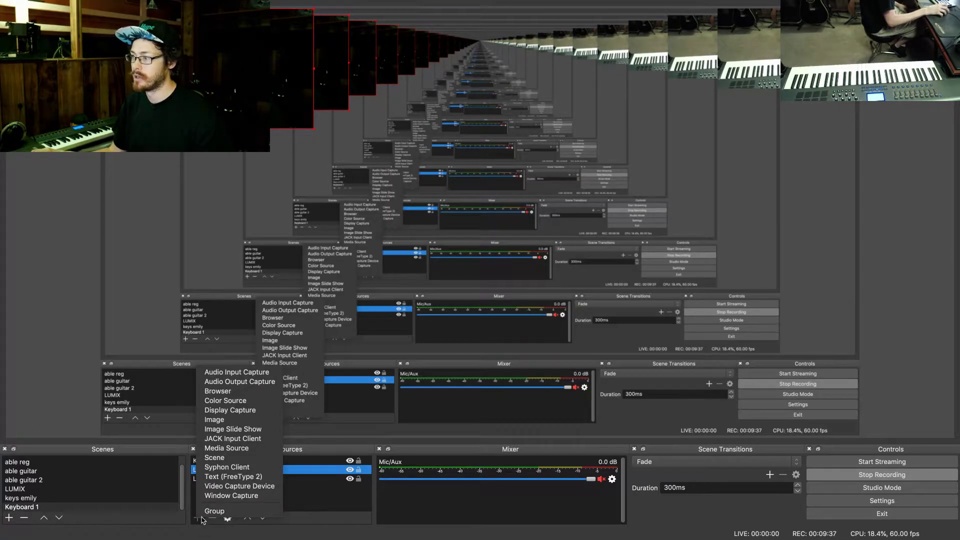
click(245, 374)
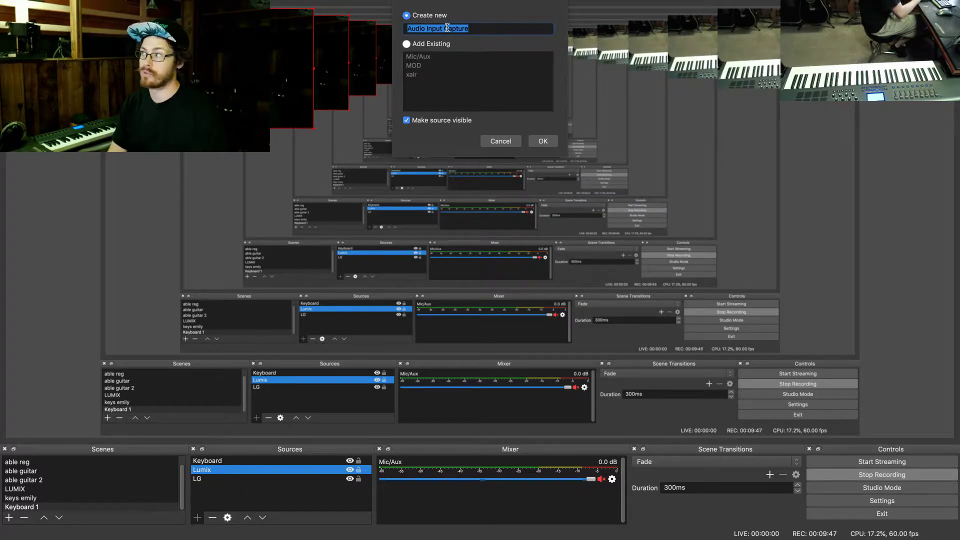
text(XR18)
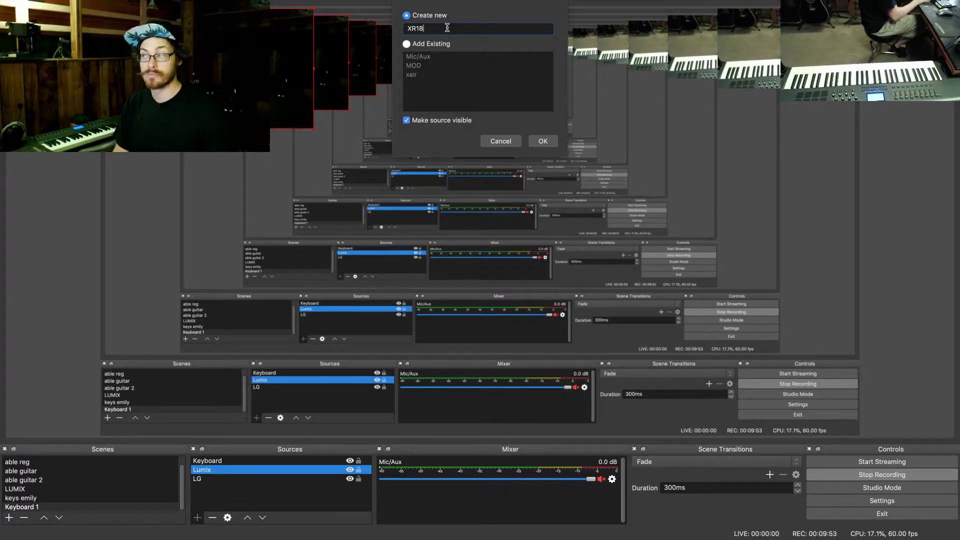
key(Return)
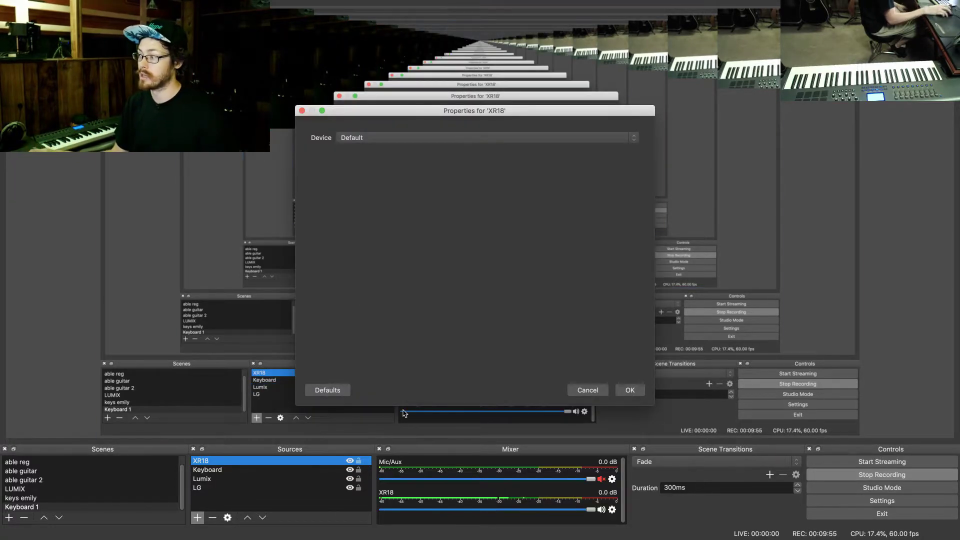
- Set the XR18 source's device to X18/XR18 and accept its properties
click(439, 139)
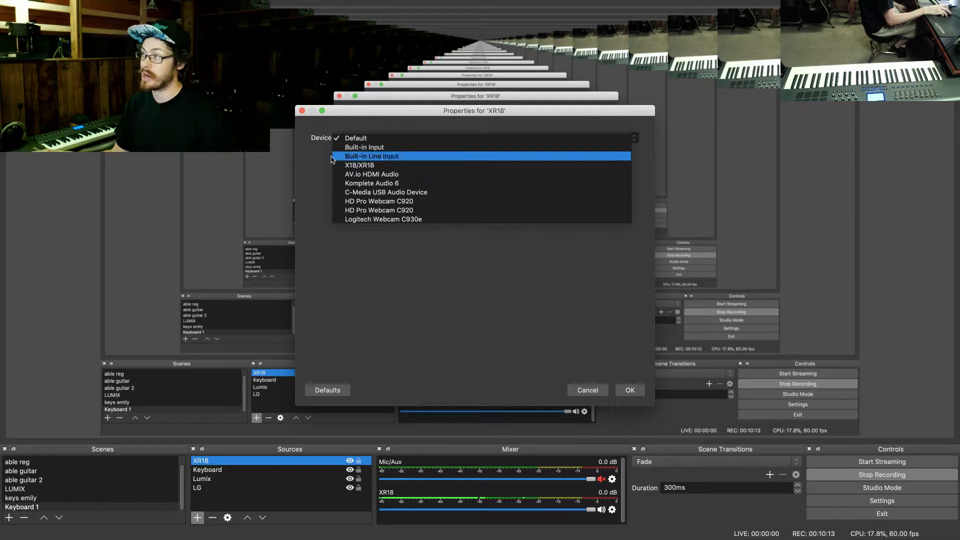
click(362, 166)
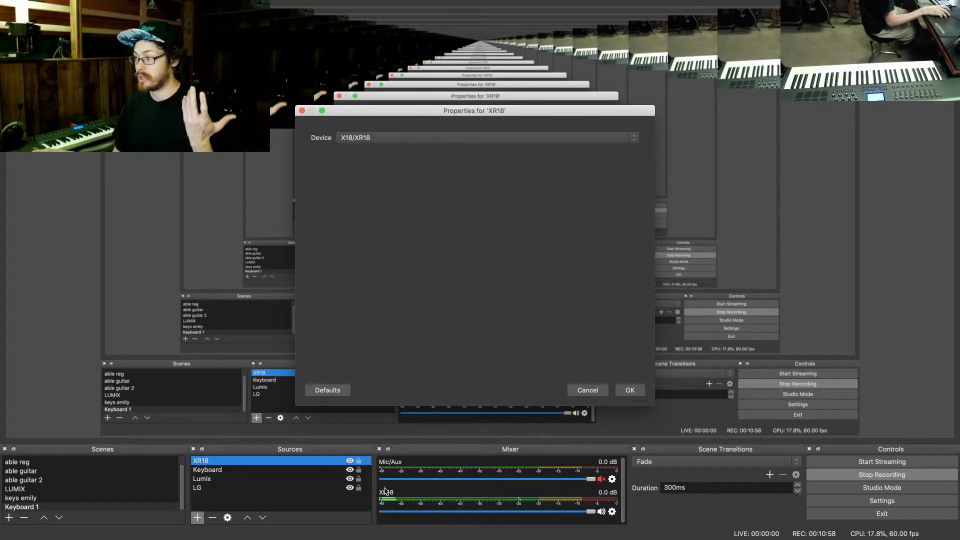
click(629, 390)
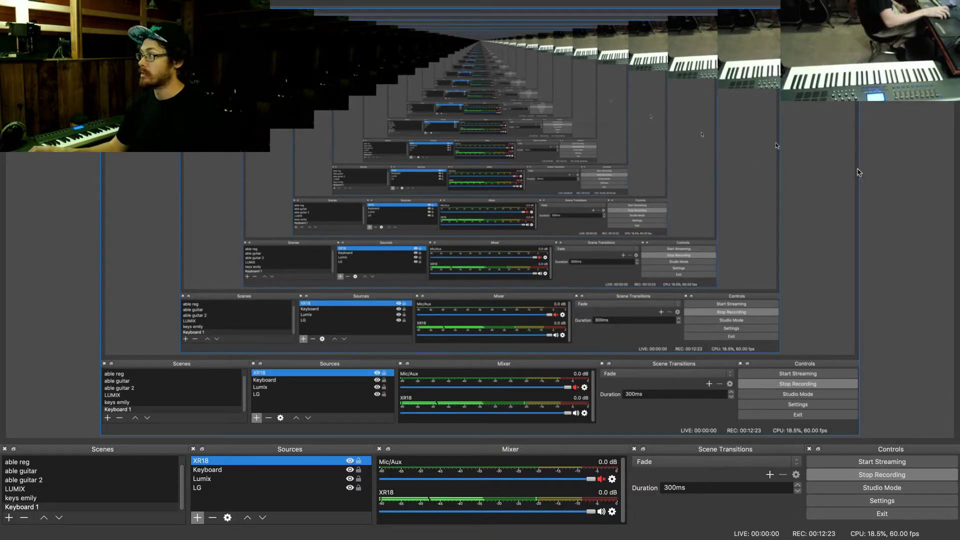
- Enlarge the Keyboard camera on the canvas and scale it back to about a fifth of the canvas width in the upper-right corner
click(721, 91)
drag(717, 91, 143, 459)
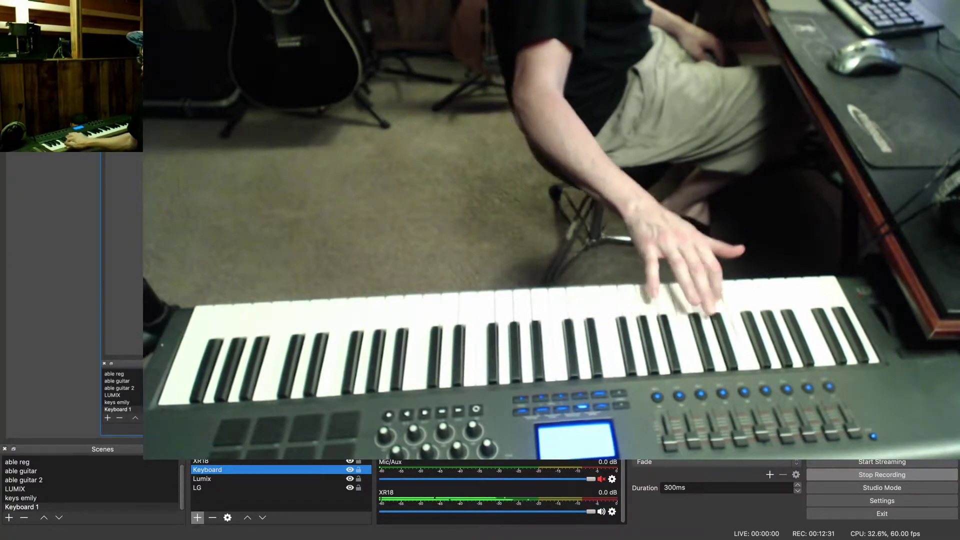
drag(213, 371, 712, 66)
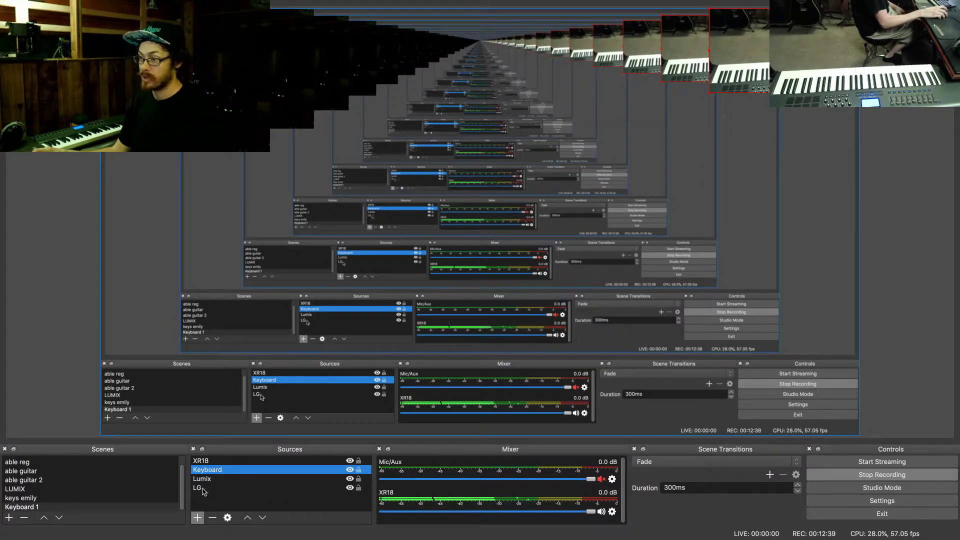
- Enlarge the Lumix camera to fill the whole canvas and move the Keyboard camera into the canvas's lower-right corner
click(305, 120)
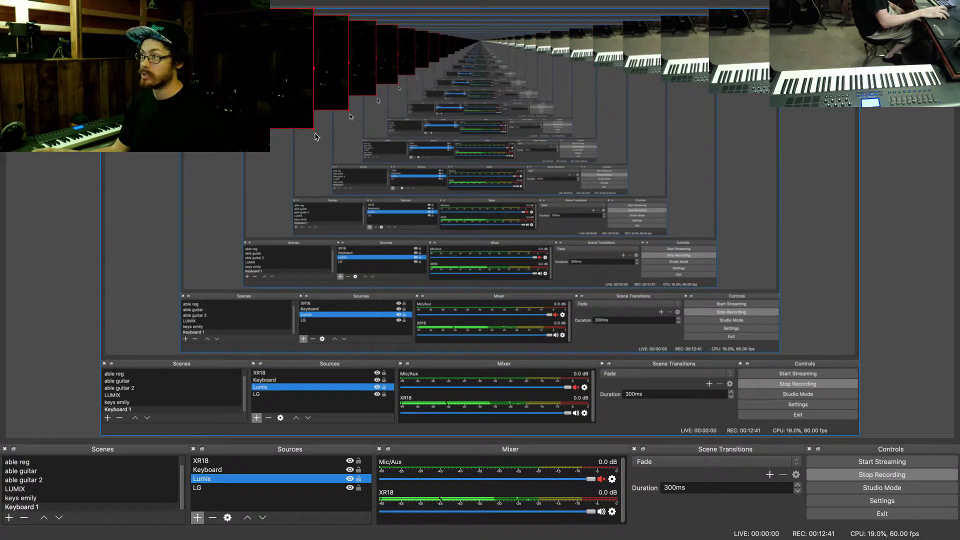
drag(313, 131, 858, 433)
drag(600, 250, 600, 222)
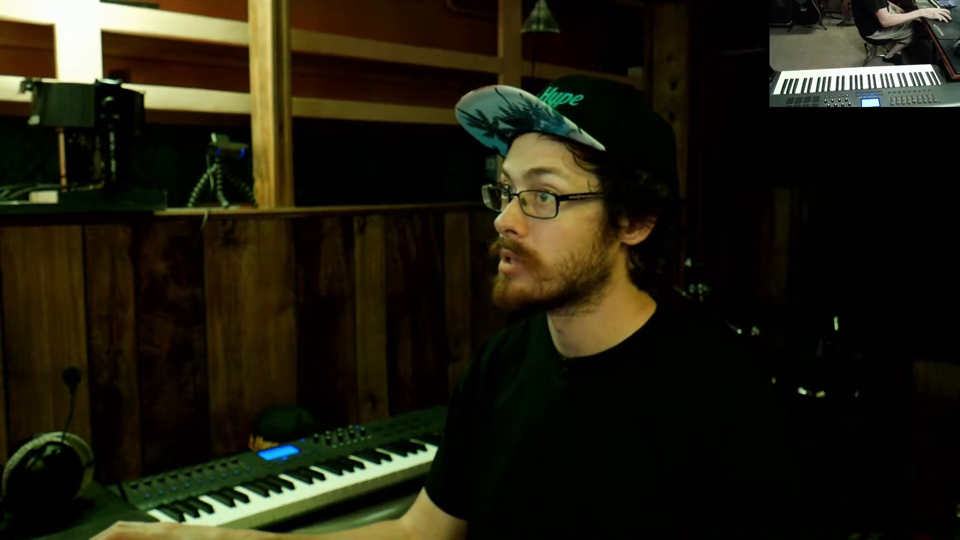
drag(864, 54, 865, 487)
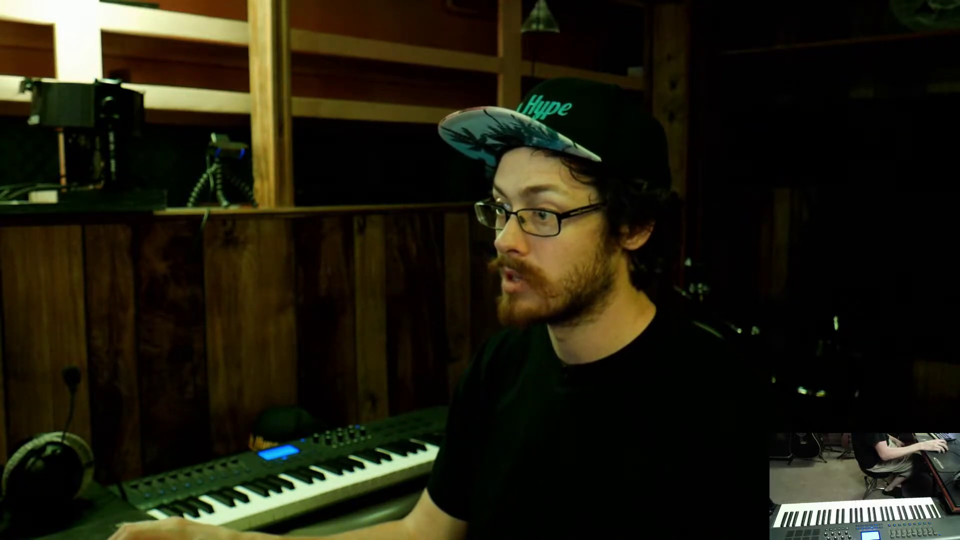
- Hide the Lumix source, then rotate the Keyboard camera 180 degrees and crop its picture down to the keyboard itself
click(350, 479)
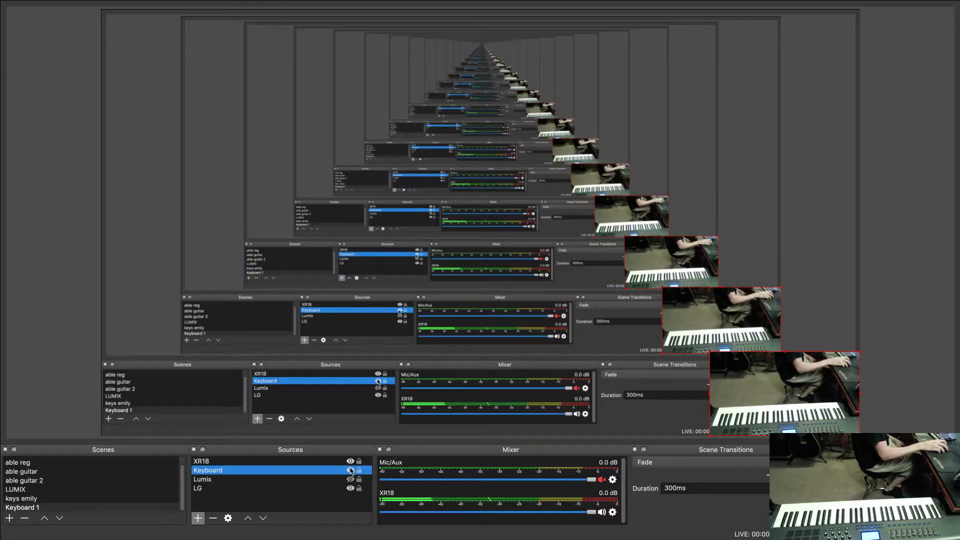
right_click(217, 473)
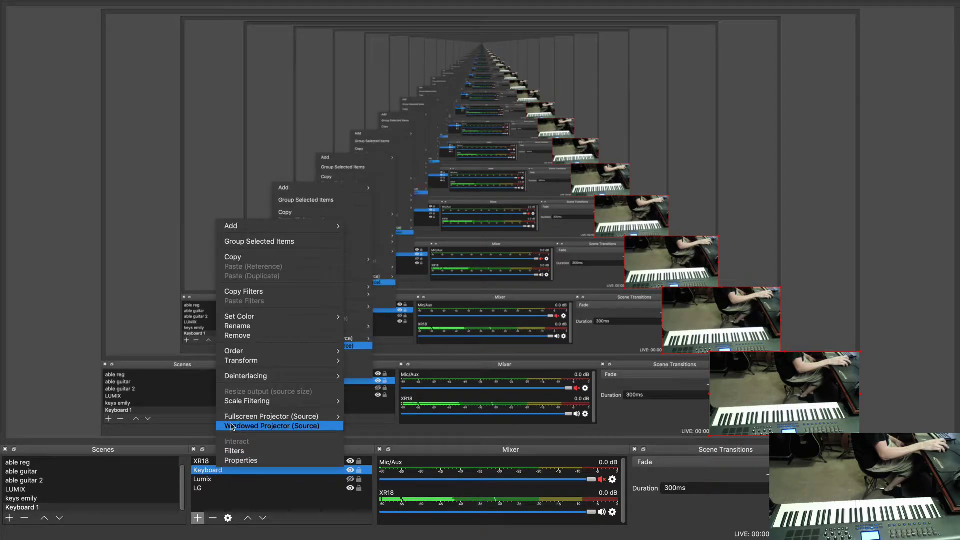
mouse_move(240, 362)
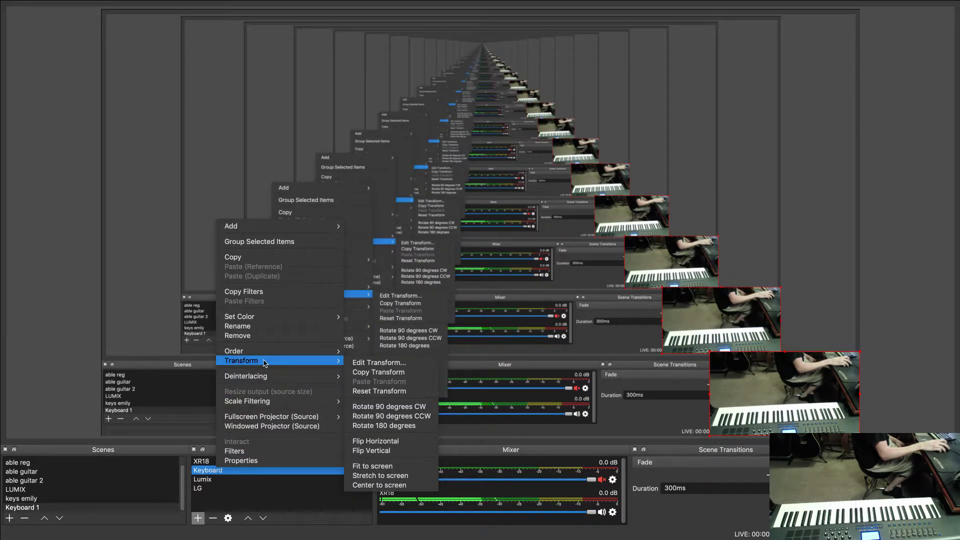
click(396, 425)
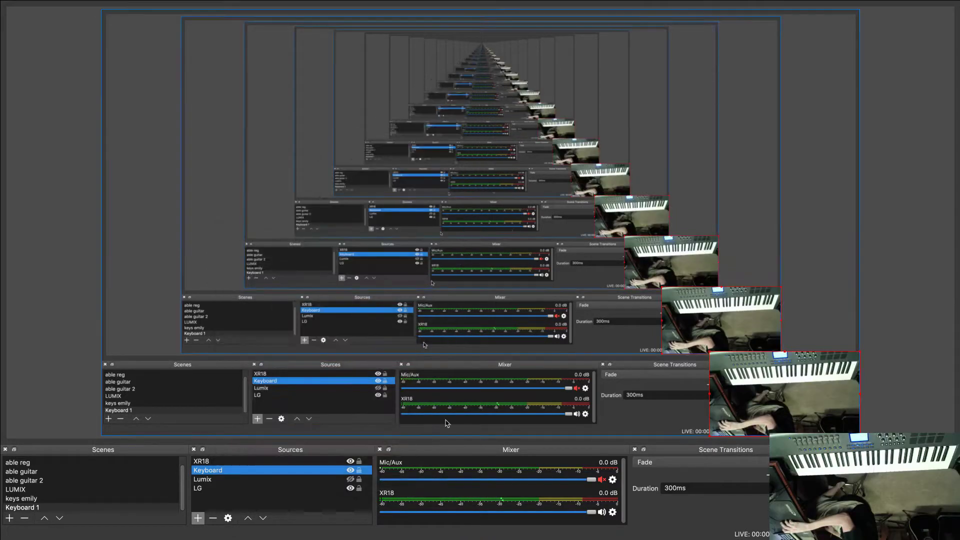
drag(818, 409, 810, 449)
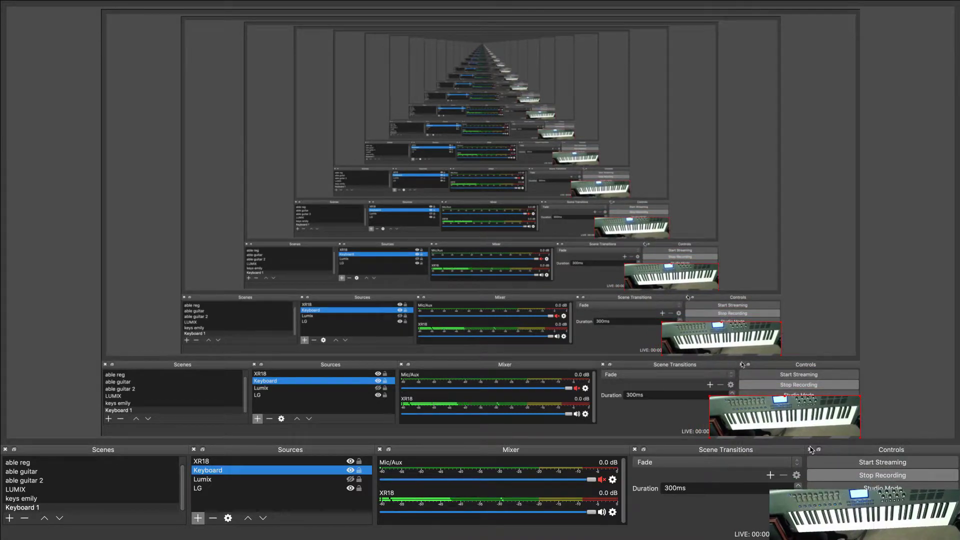
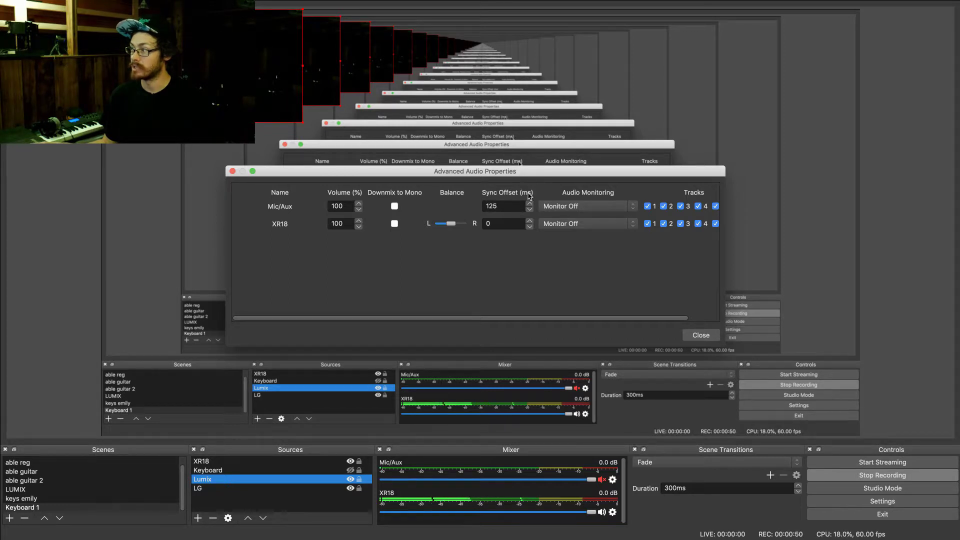
- Set XR18's sync offset to 125 ms and close the advanced audio properties
text(125)
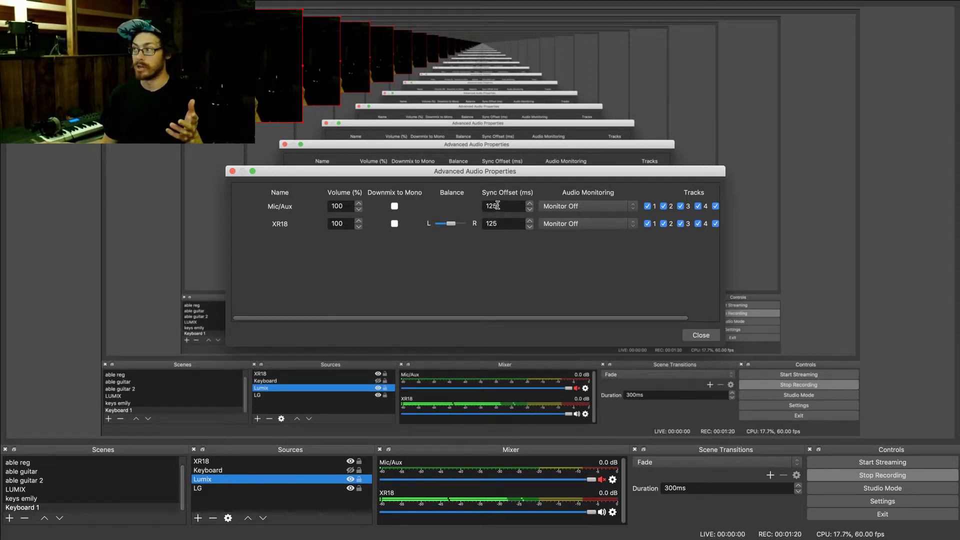
click(696, 334)
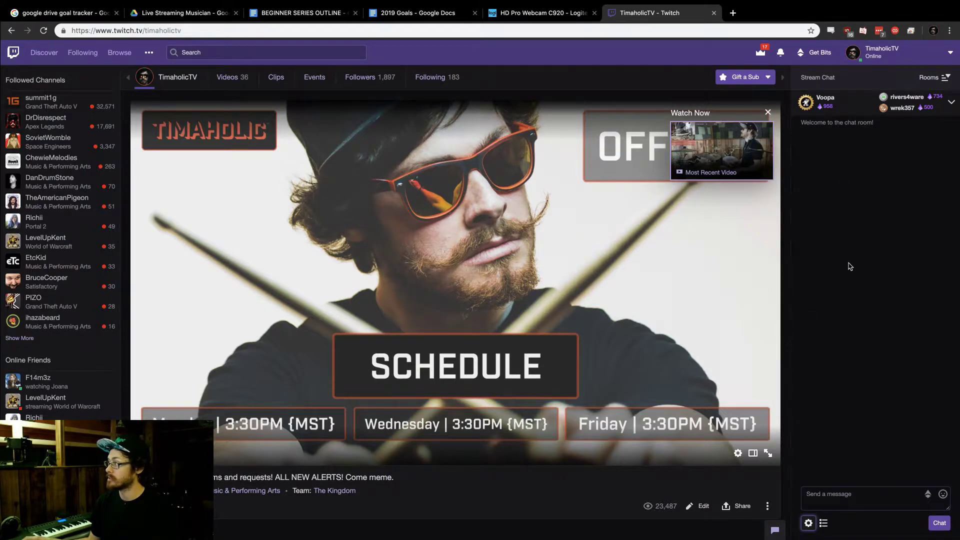
- In Chrome, pop out the Twitch channel's stream chat and place it as a separate window filling the right half of the desktop
click(808, 524)
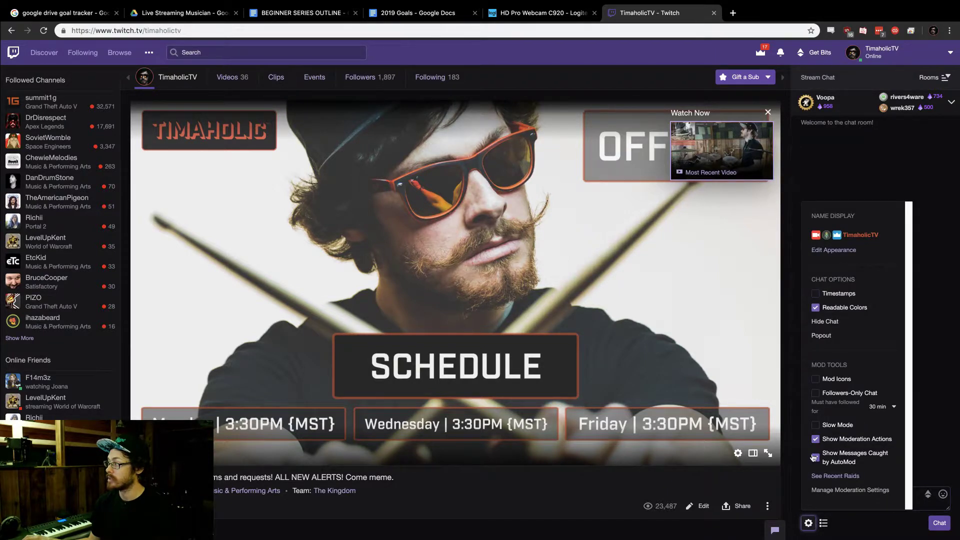
click(821, 335)
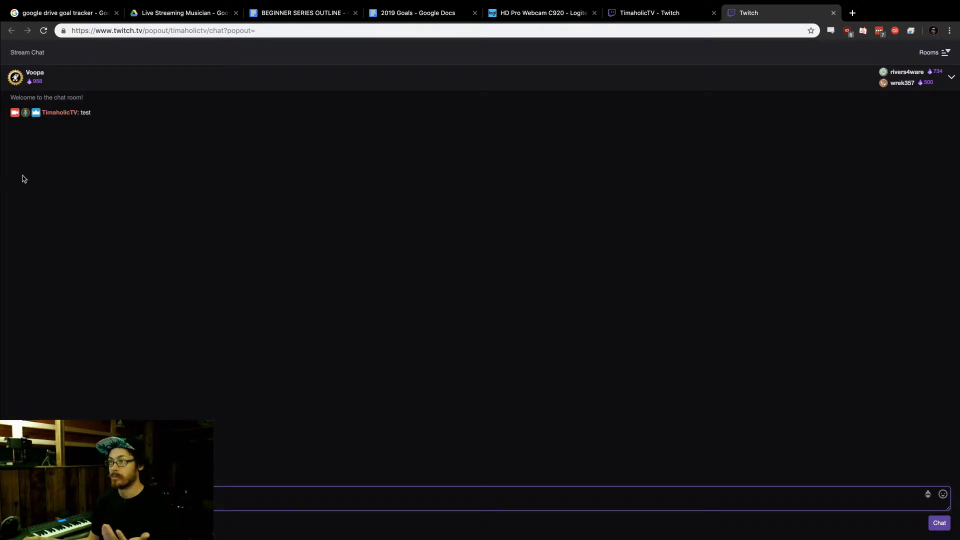
drag(771, 12, 754, 51)
mouse_move(70, 3)
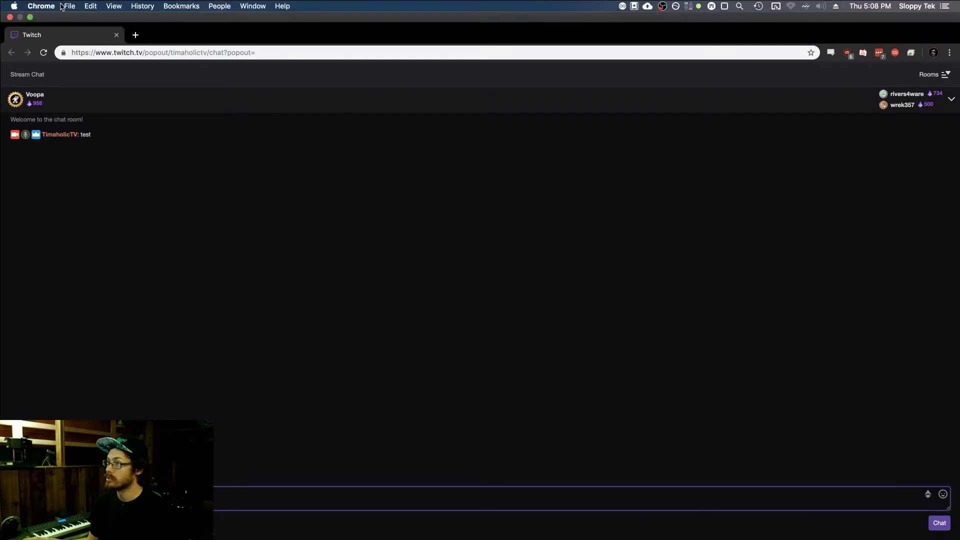
click(30, 17)
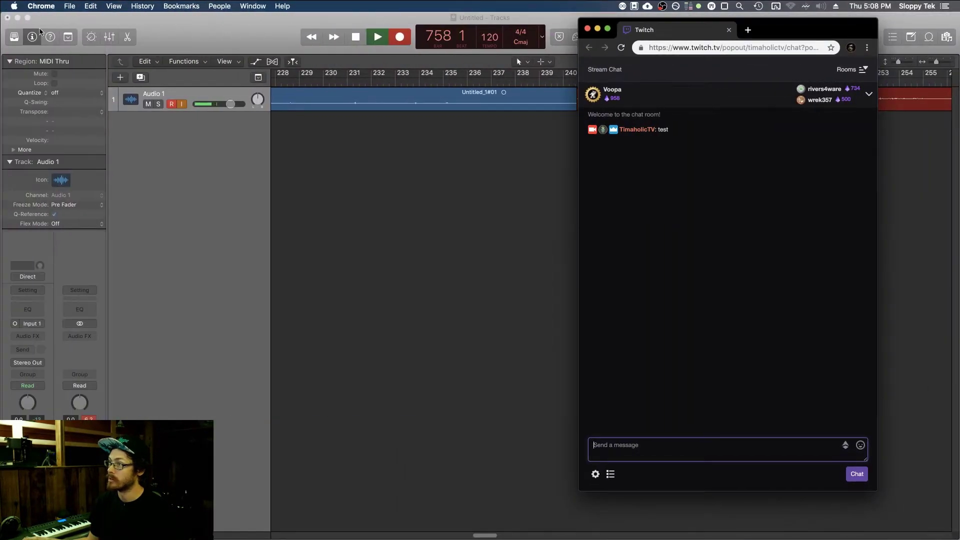
click(18, 18)
drag(648, 30, 957, 45)
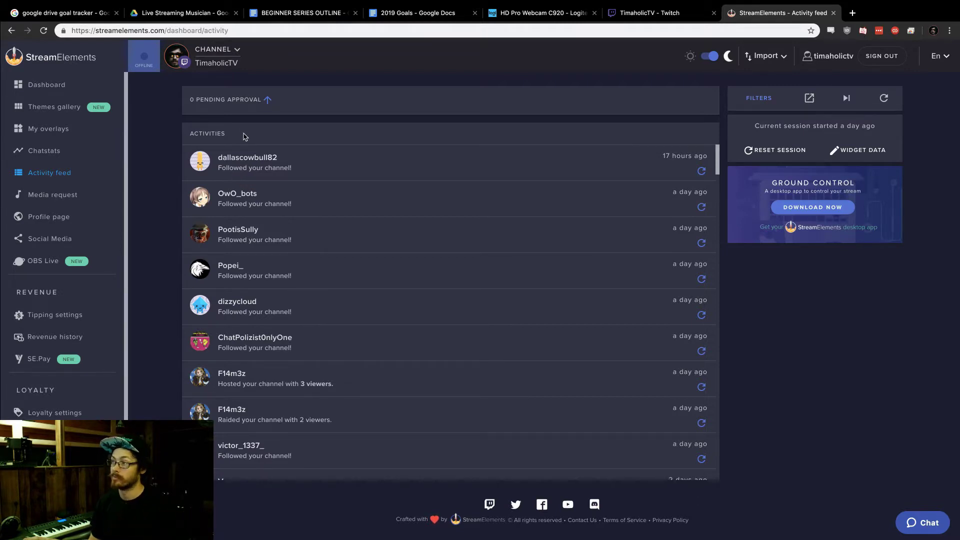
- Pop out the StreamElements activity feed and place it as a separate window on the left half of the desktop, beside the chat
click(808, 99)
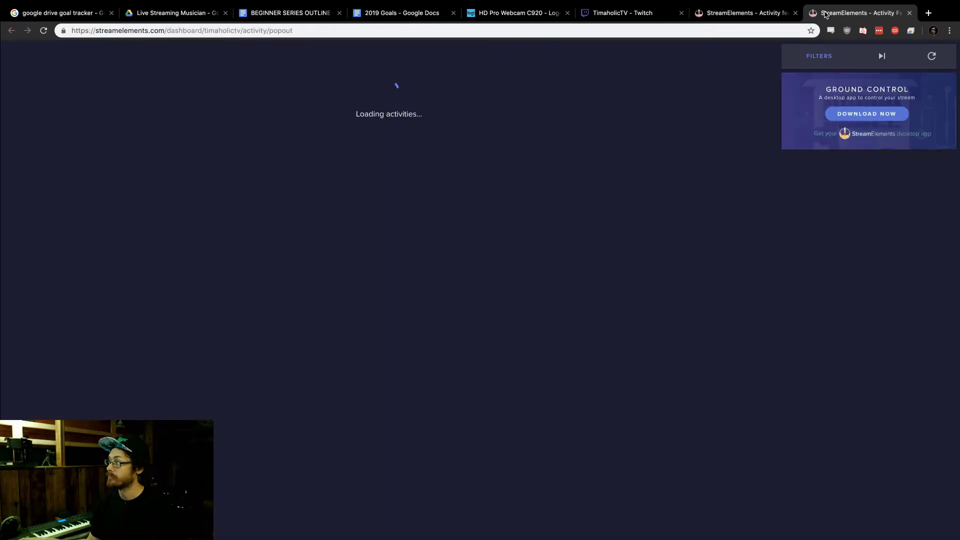
drag(824, 15, 620, 114)
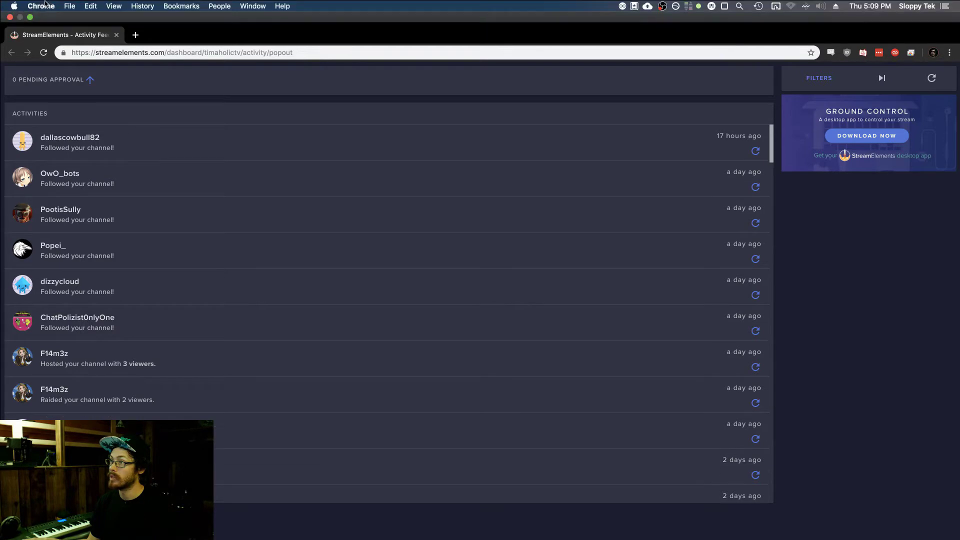
click(30, 17)
drag(854, 30, 0, 79)
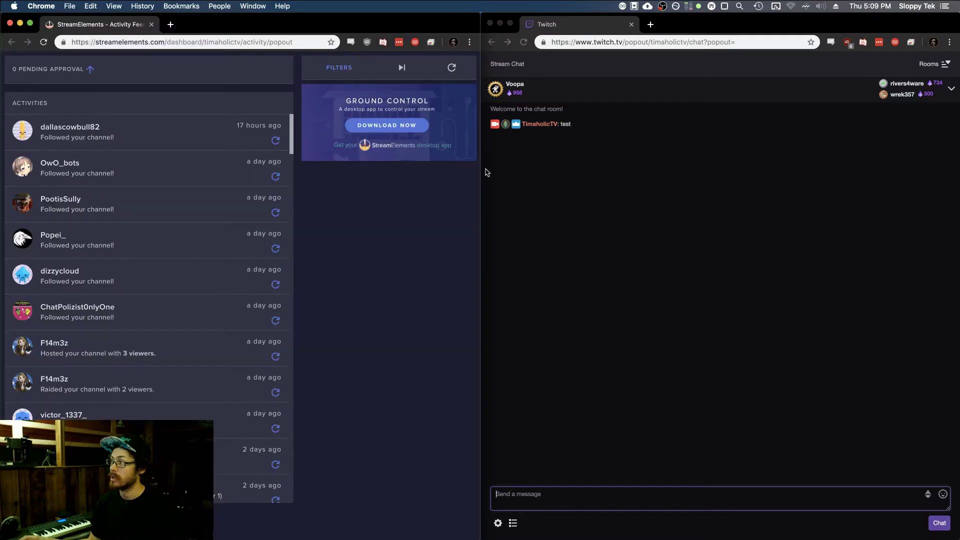
click(567, 136)
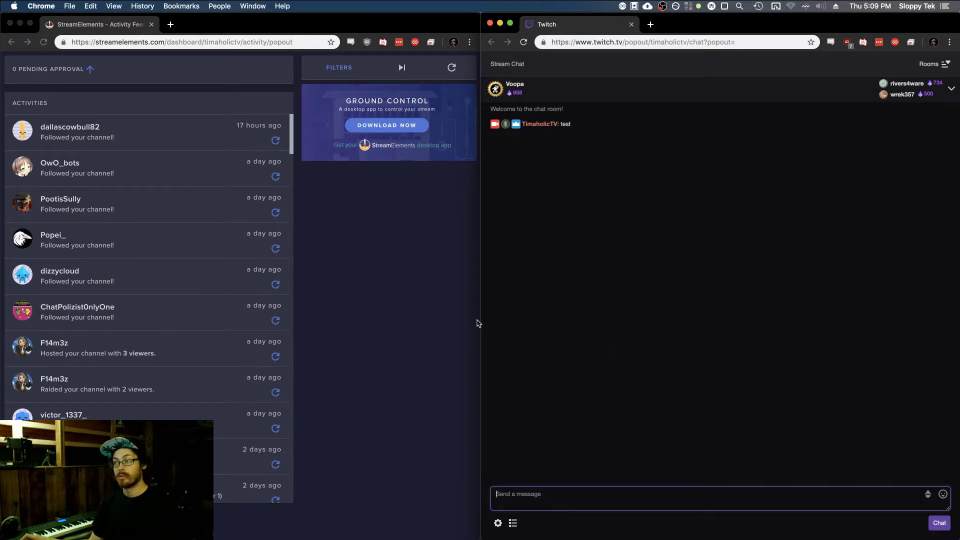
- Switch to OBS and back to the chat and activity feed windows, and send the message "hey man" in the Twitch chat
key(ctrl+Up)
click(351, 47)
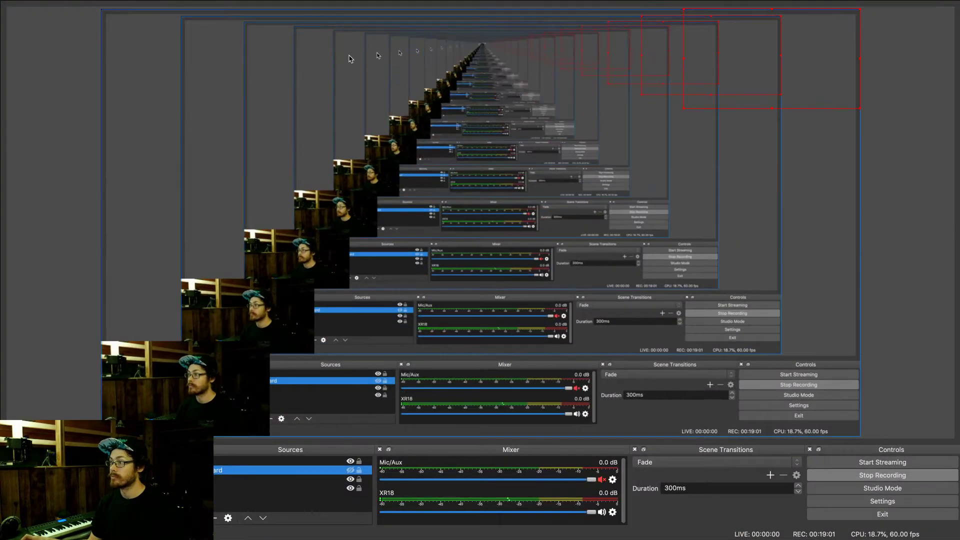
key(ctrl+Up)
click(569, 253)
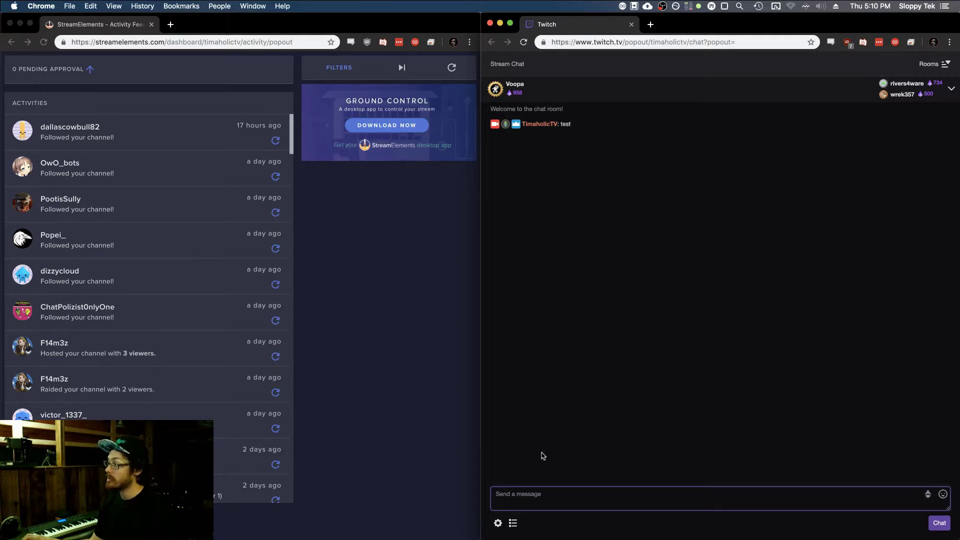
text(hey man)
key(Return)
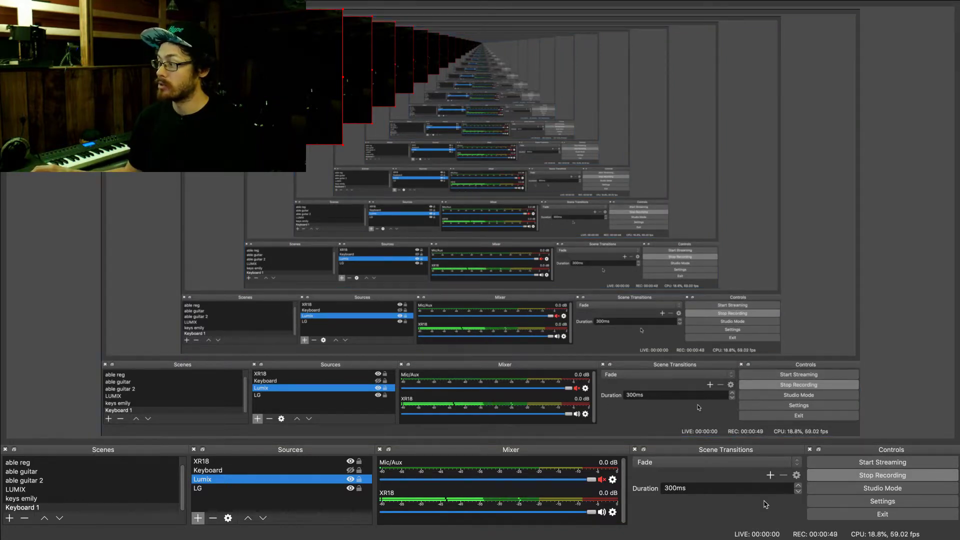
- Open OBS's Stream settings and follow the Stream Key link to the Twitch channel's dashboard settings
click(838, 502)
drag(421, 72, 548, 64)
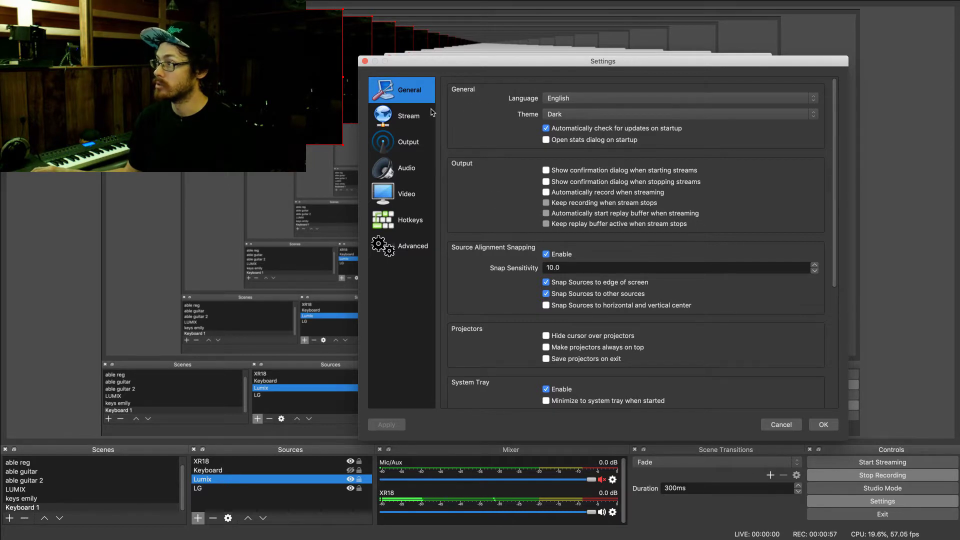
click(404, 120)
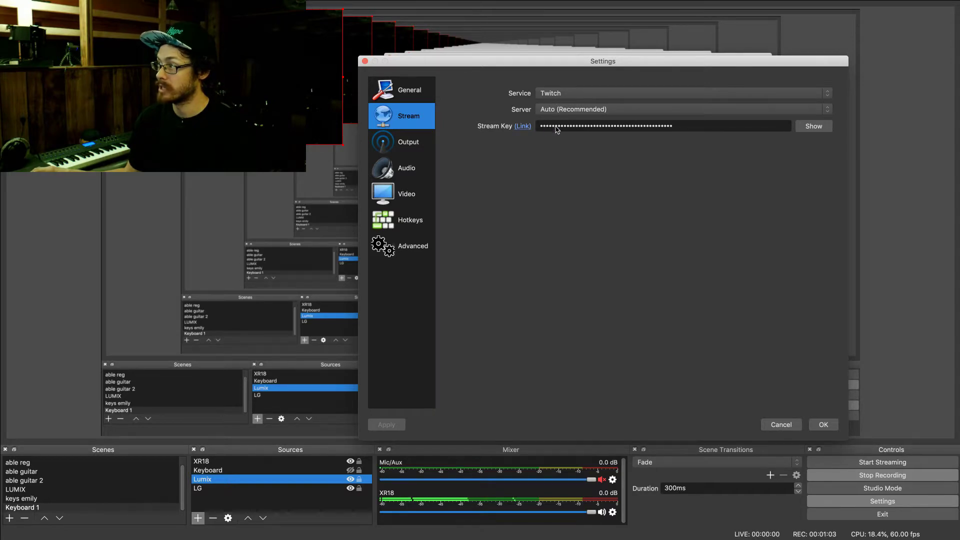
click(523, 126)
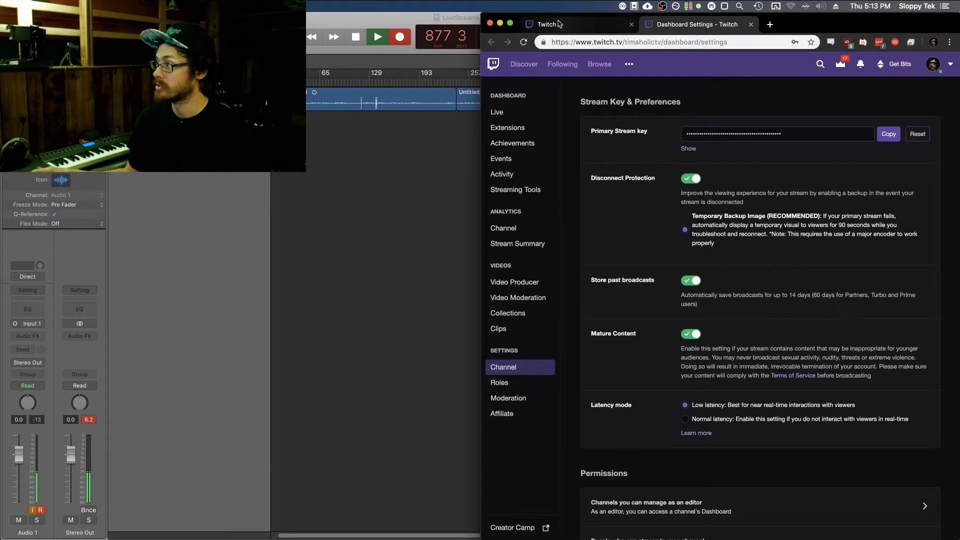
- Enlarge the Twitch dashboard window, dismiss the LastPass account update prompt, and view the account menu's Dashboard entry
click(510, 24)
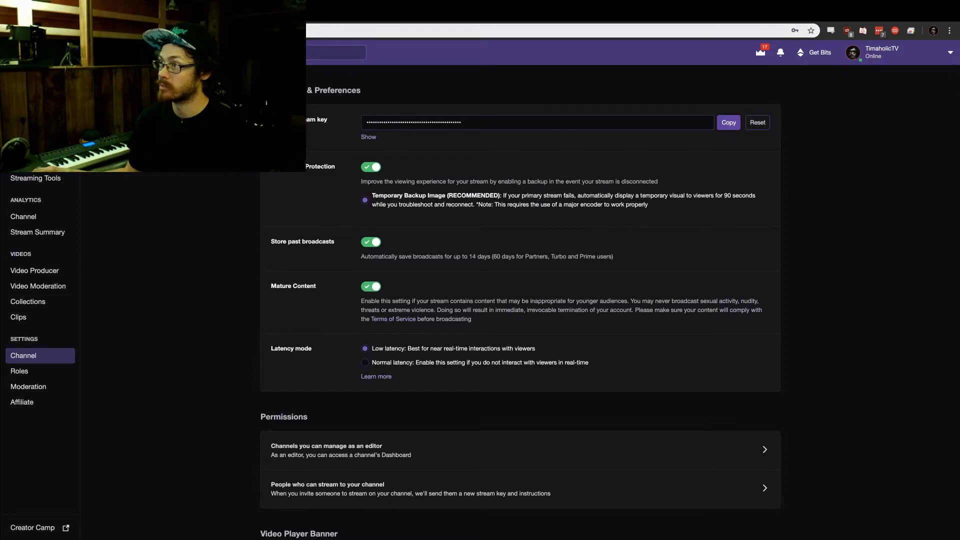
click(898, 52)
click(888, 83)
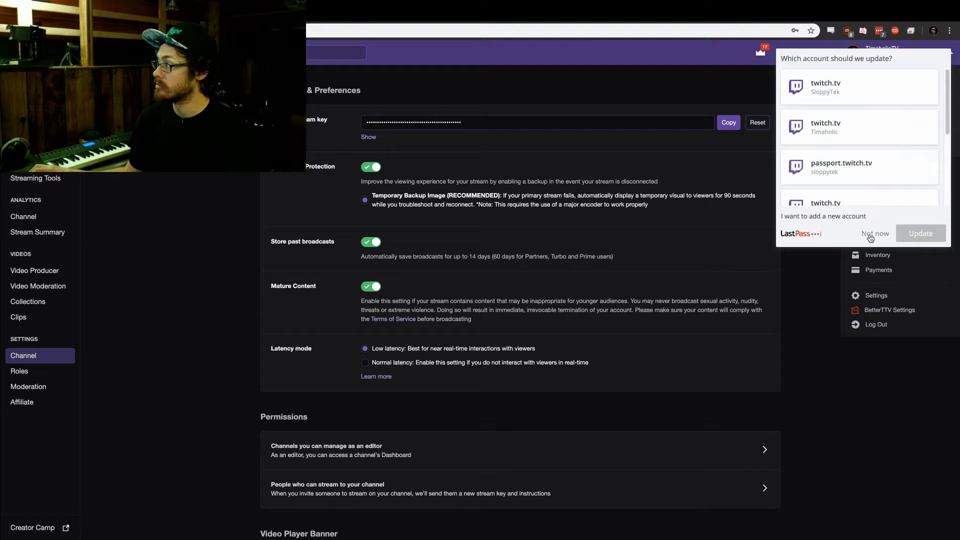
click(870, 235)
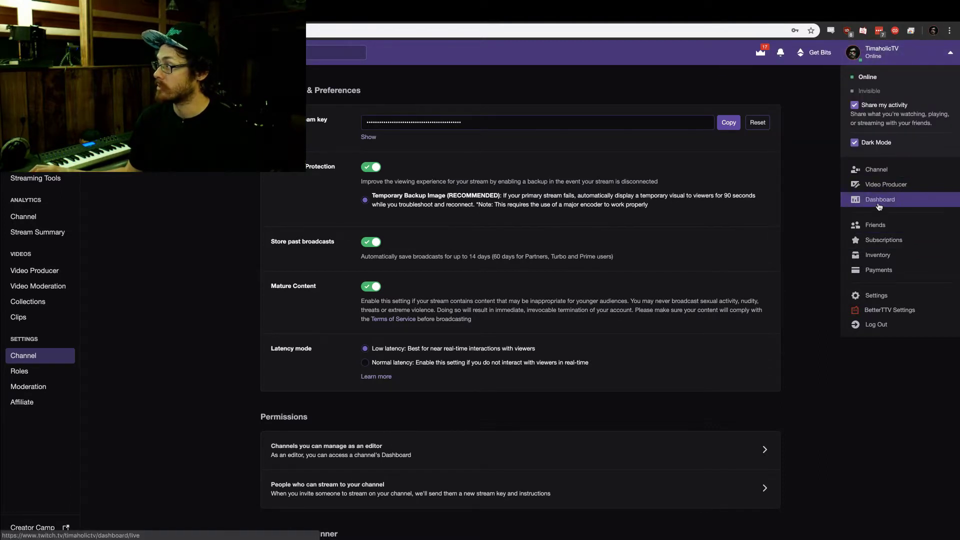
click(799, 185)
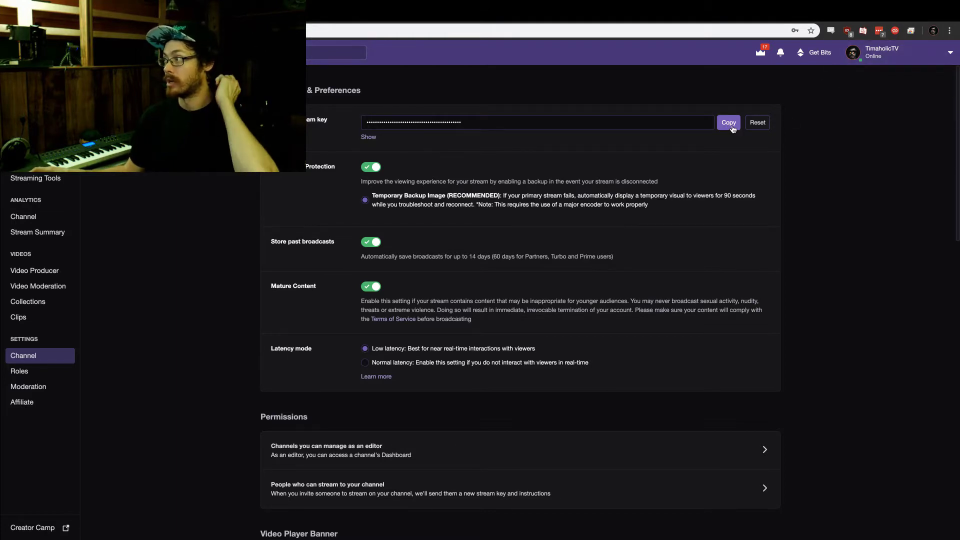
- Switch back to OBS and open the streaming output settings
key(ctrl+Up)
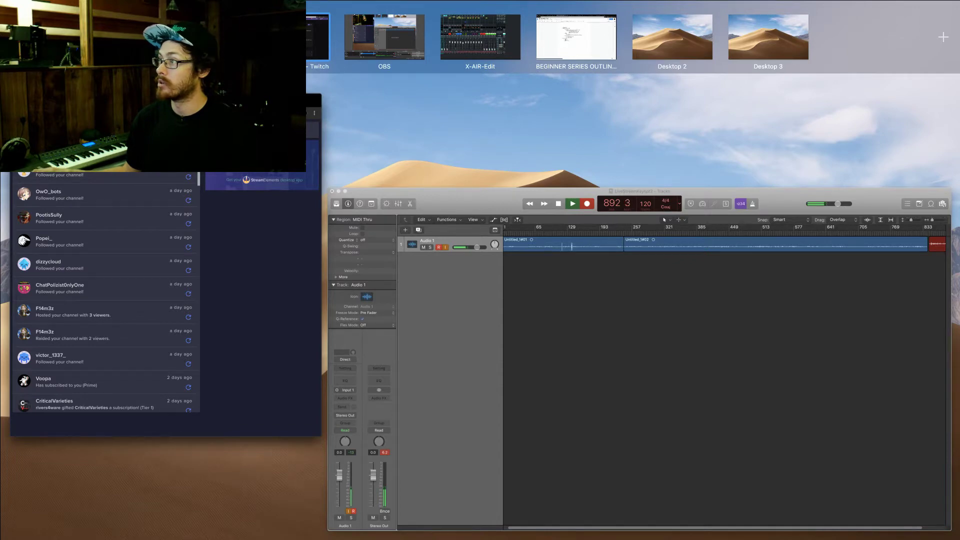
click(393, 42)
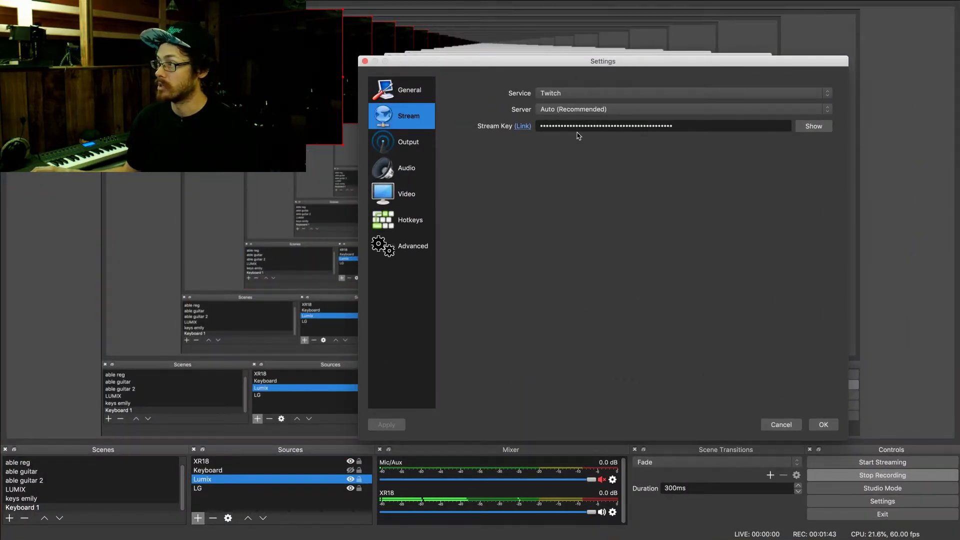
click(417, 150)
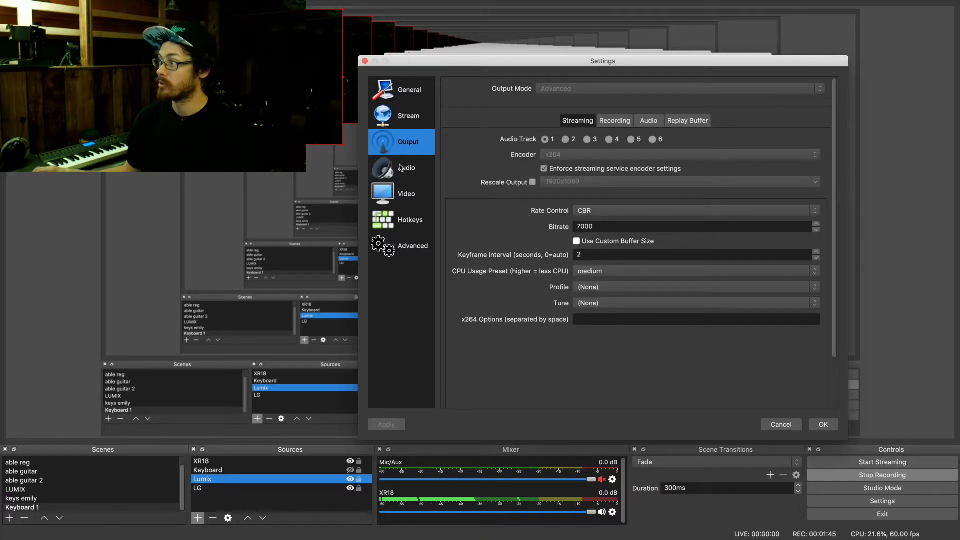
click(573, 98)
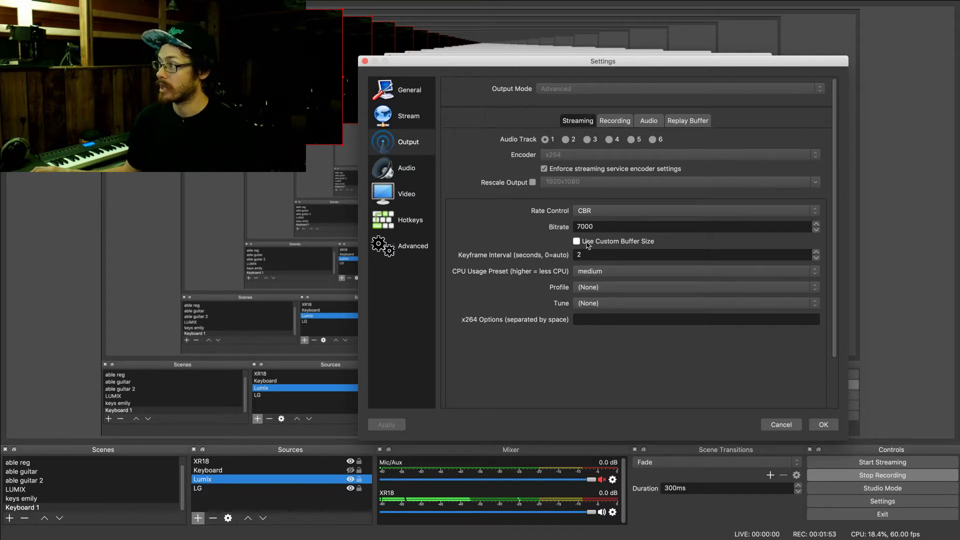
- Examine the CPU usage presets available for the streaming encoder
click(585, 271)
click(575, 271)
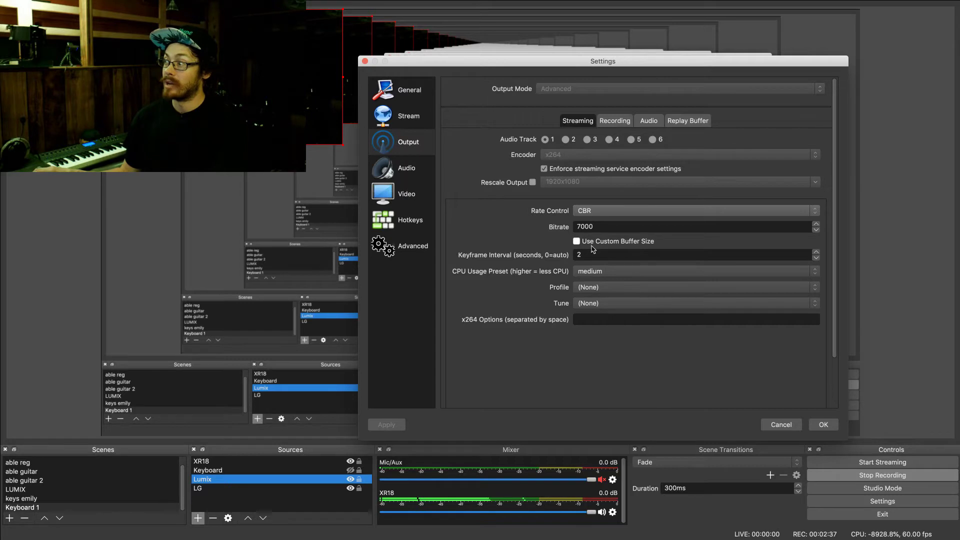
click(582, 273)
click(584, 271)
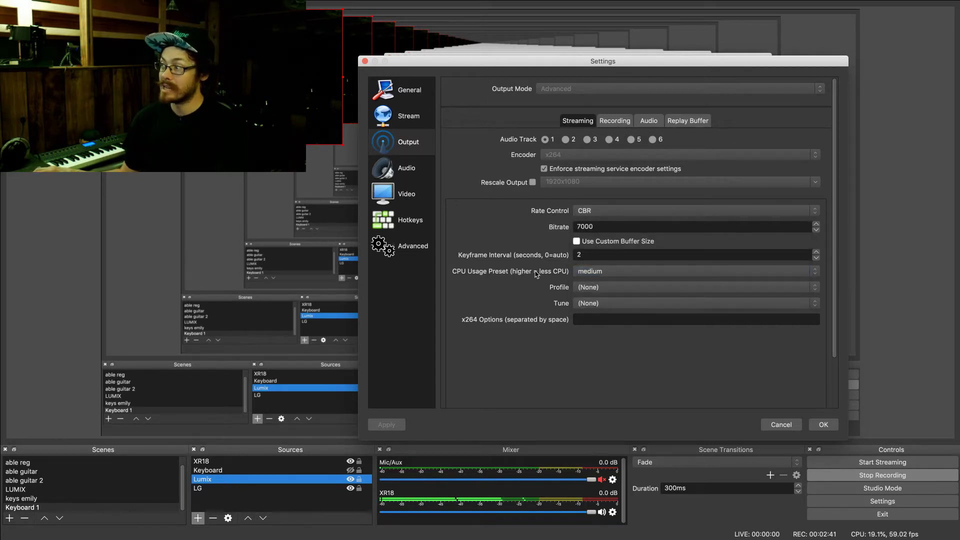
click(582, 273)
click(583, 274)
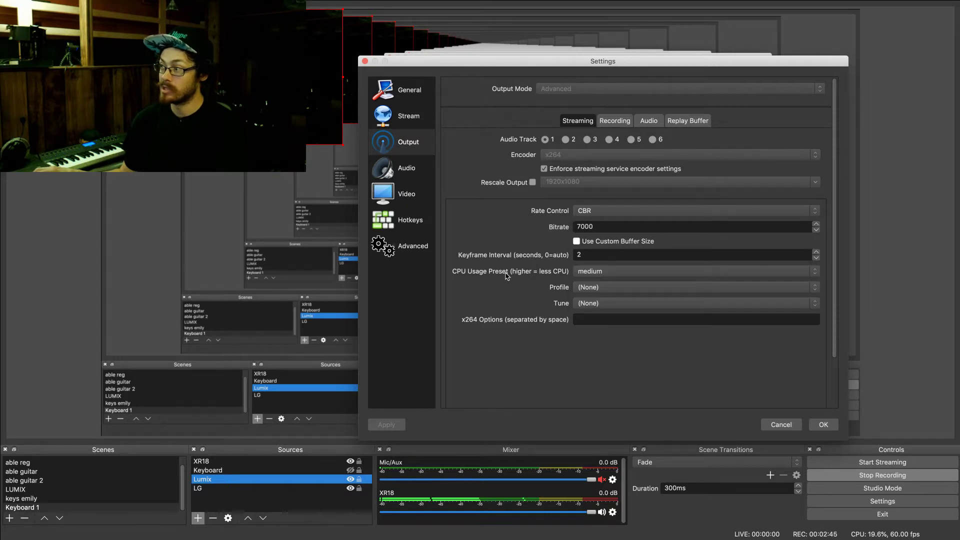
click(580, 272)
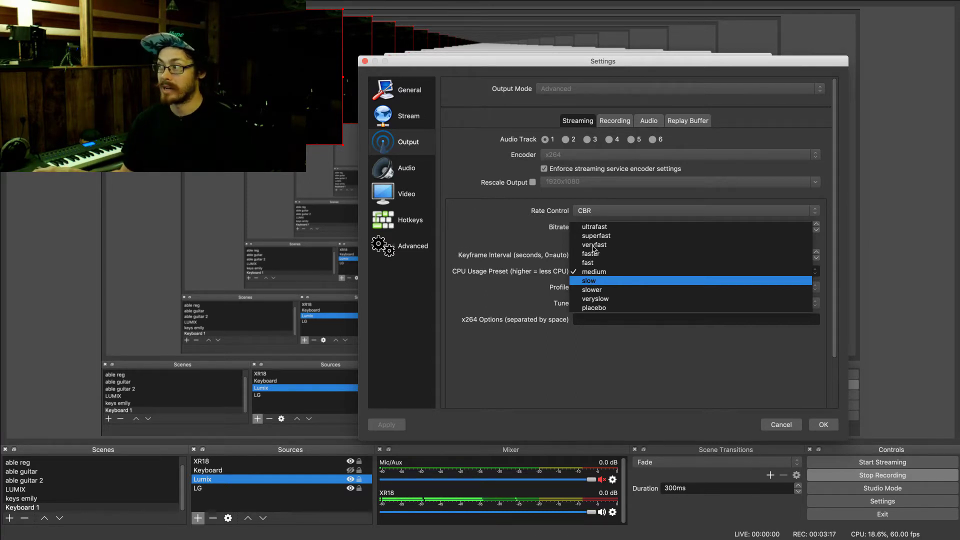
click(592, 273)
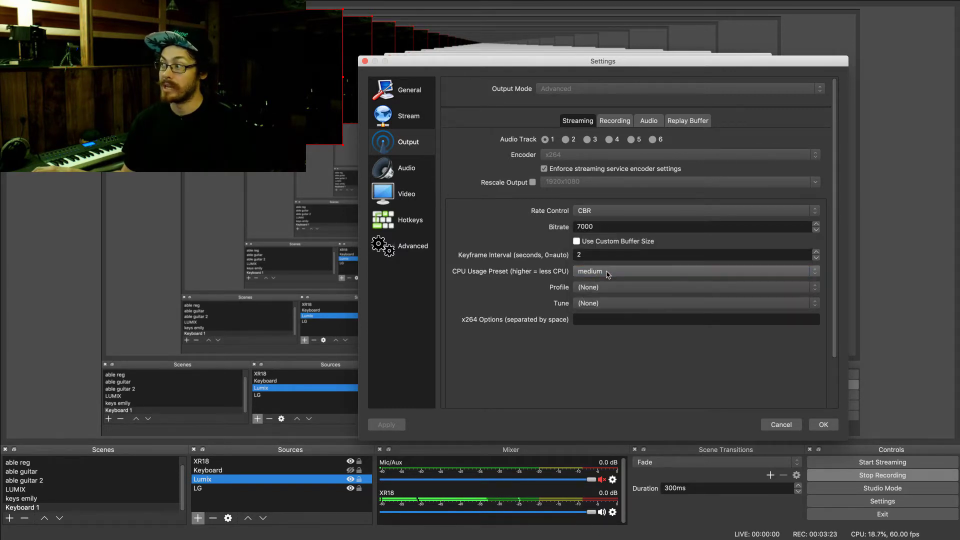
- Set the streaming CPU usage preset to veryslow, save the settings and try to start streaming
click(607, 275)
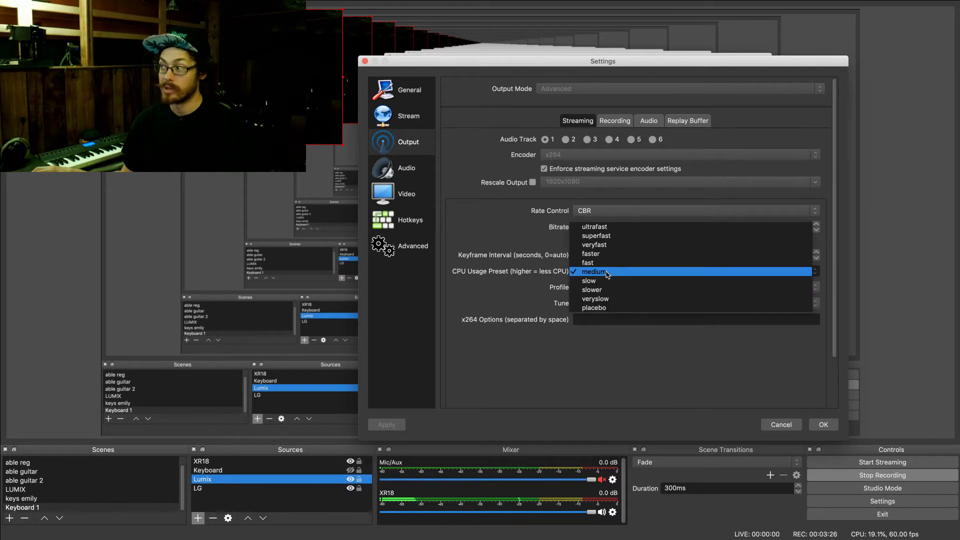
click(607, 299)
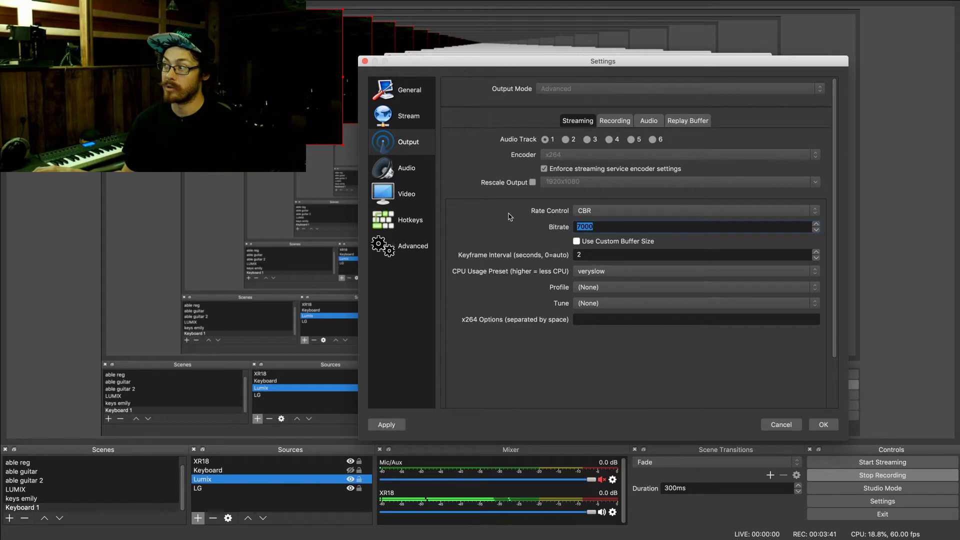
double_click(587, 225)
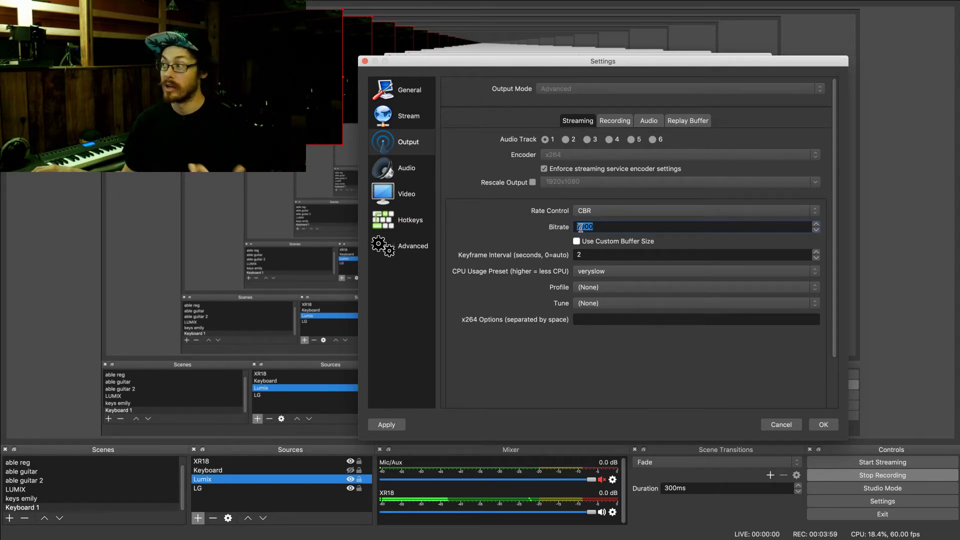
click(586, 226)
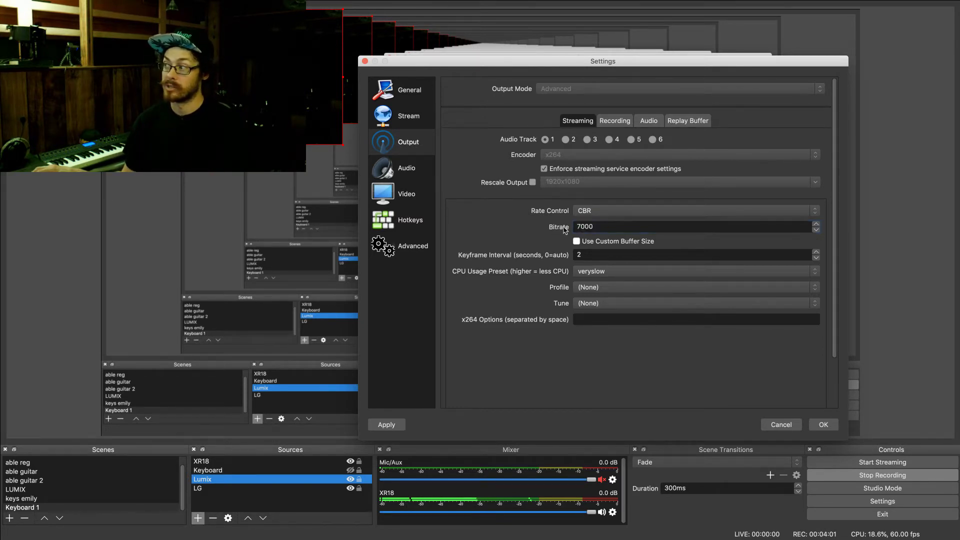
click(595, 271)
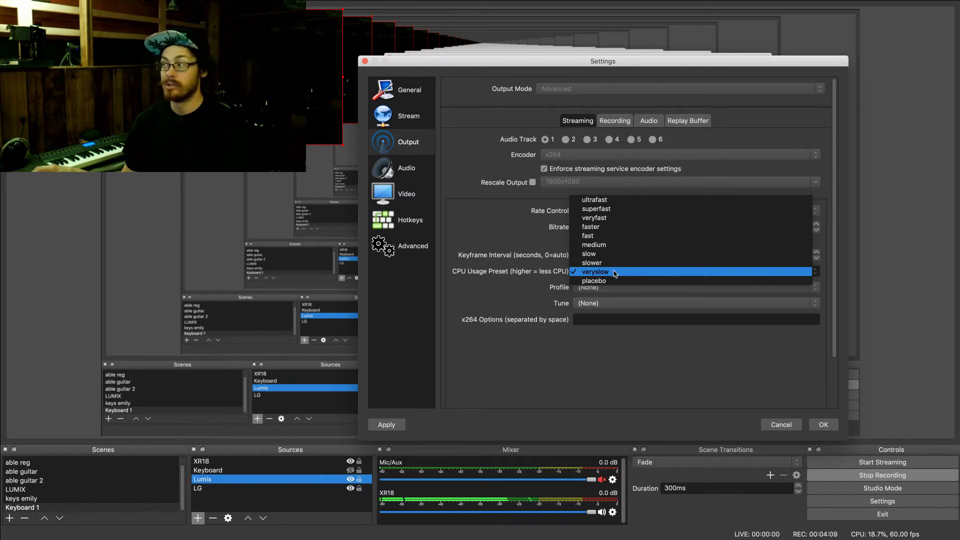
click(587, 273)
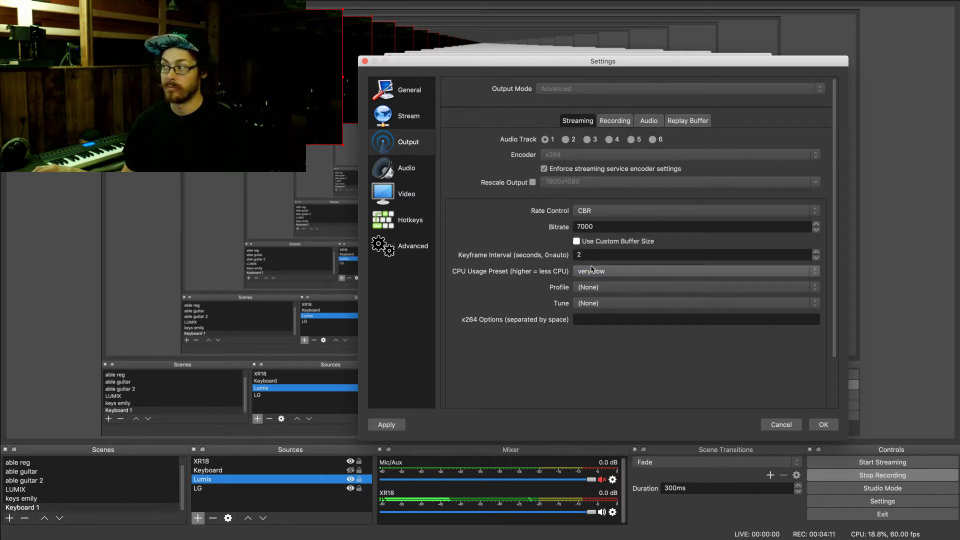
click(818, 424)
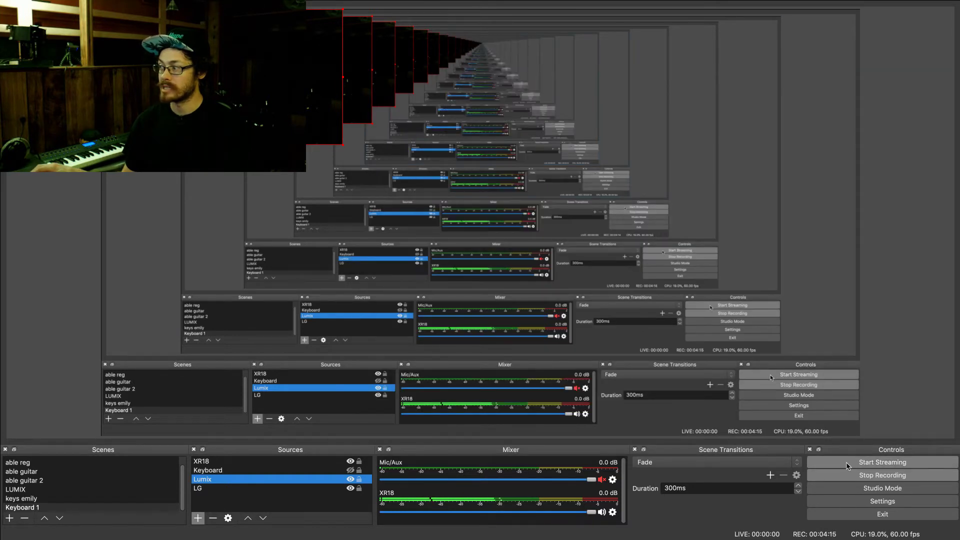
click(847, 464)
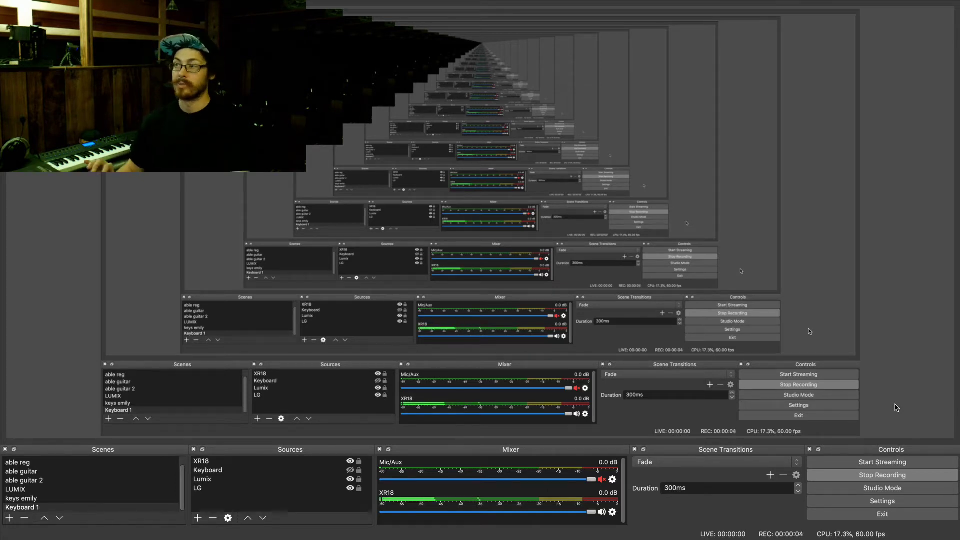
- Check the bitrate and CPU usage preset in the streaming output settings, accept them and start streaming
click(883, 501)
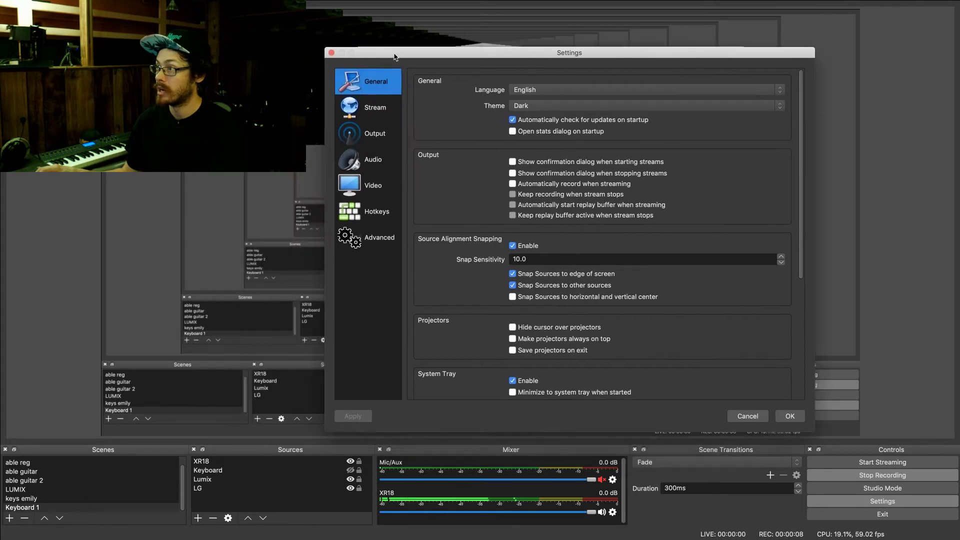
click(420, 119)
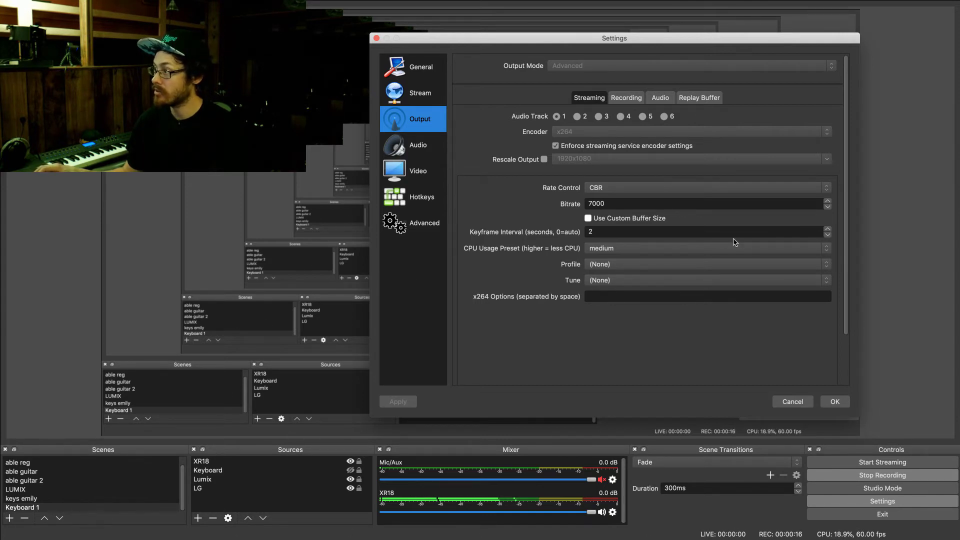
click(834, 402)
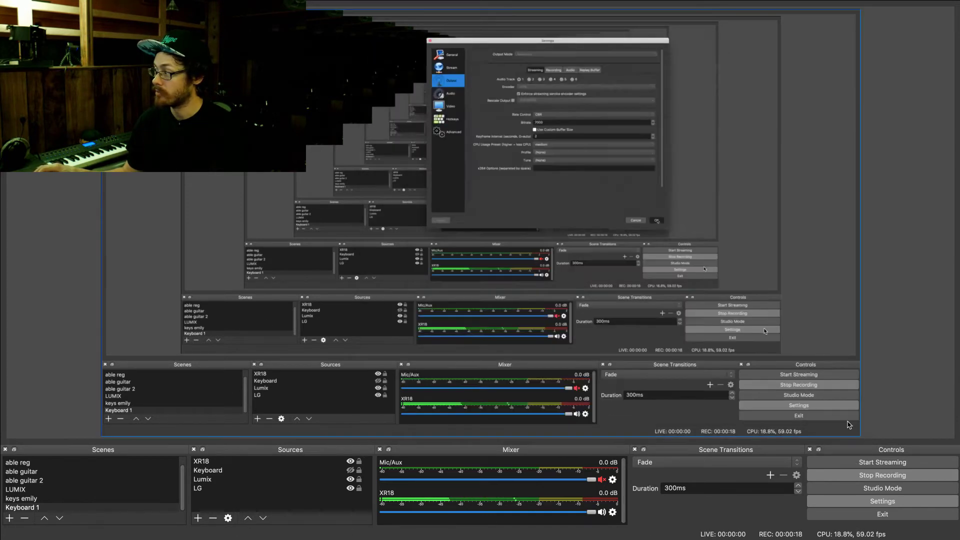
click(846, 462)
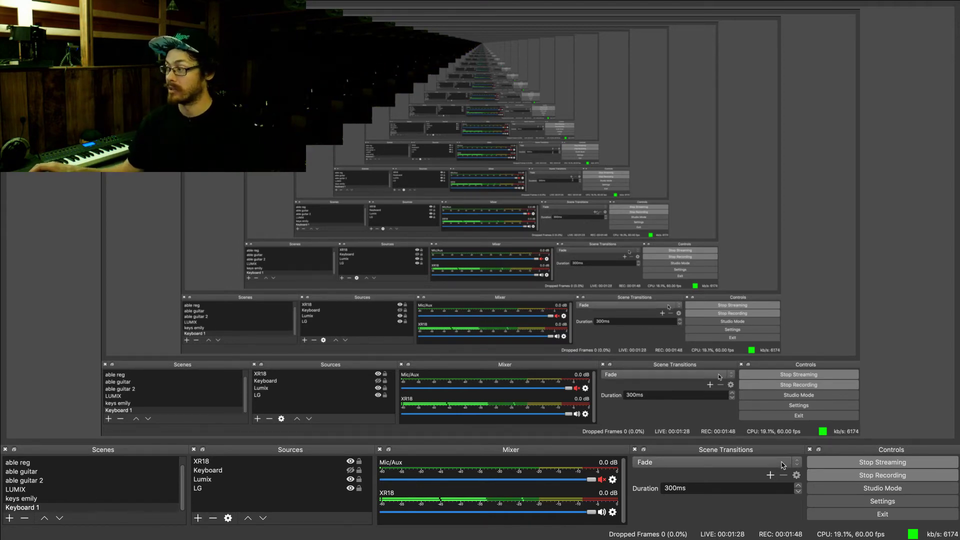
- Examine the recording output settings and the video resolution and FPS settings during the live stream
click(868, 502)
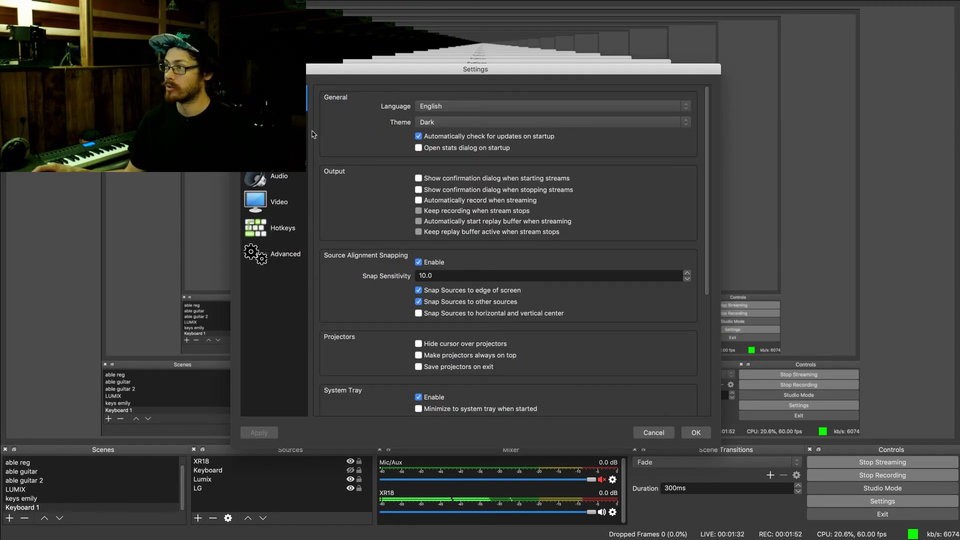
click(280, 149)
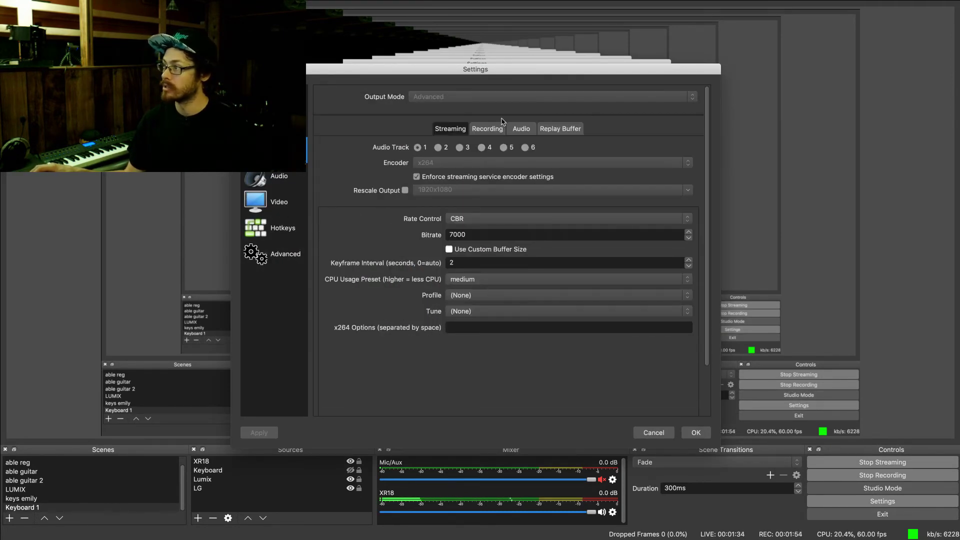
click(487, 129)
click(278, 202)
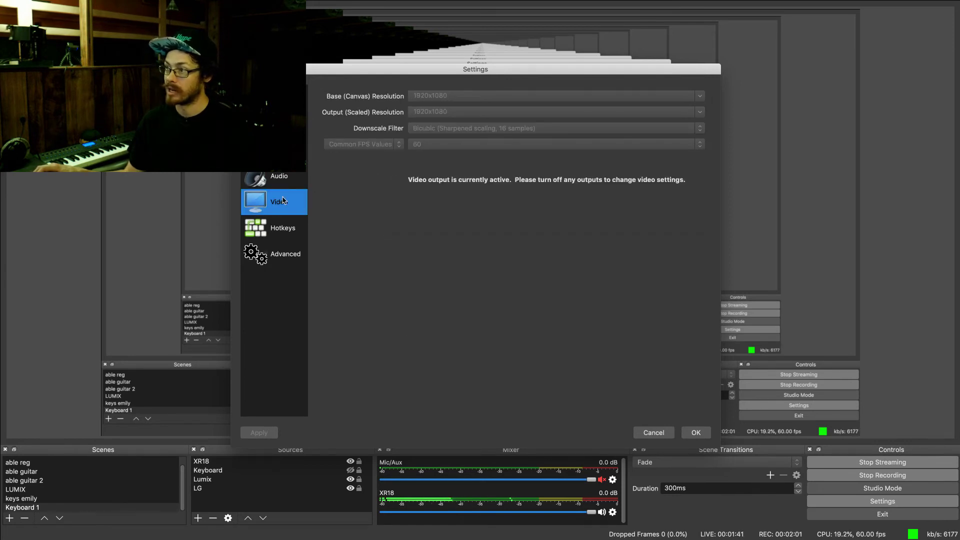
drag(303, 70, 436, 45)
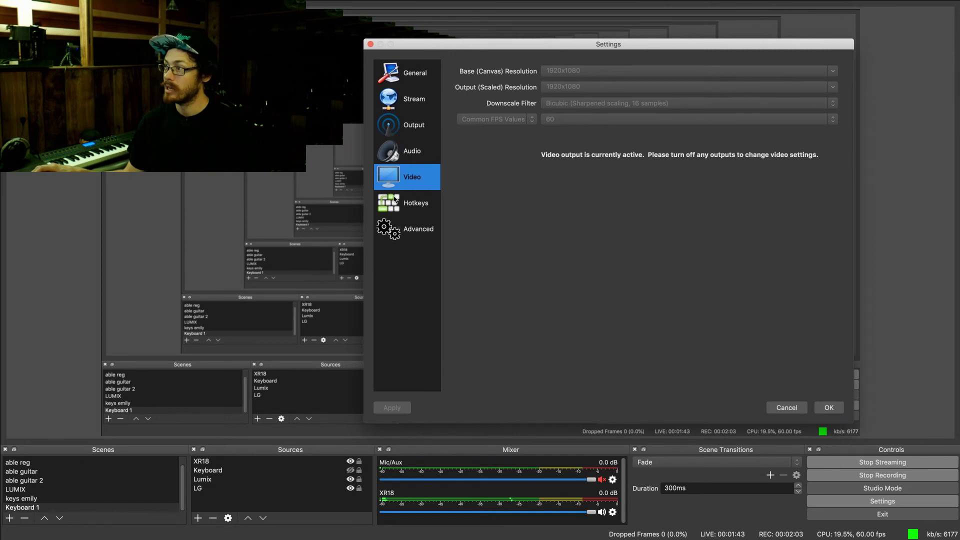